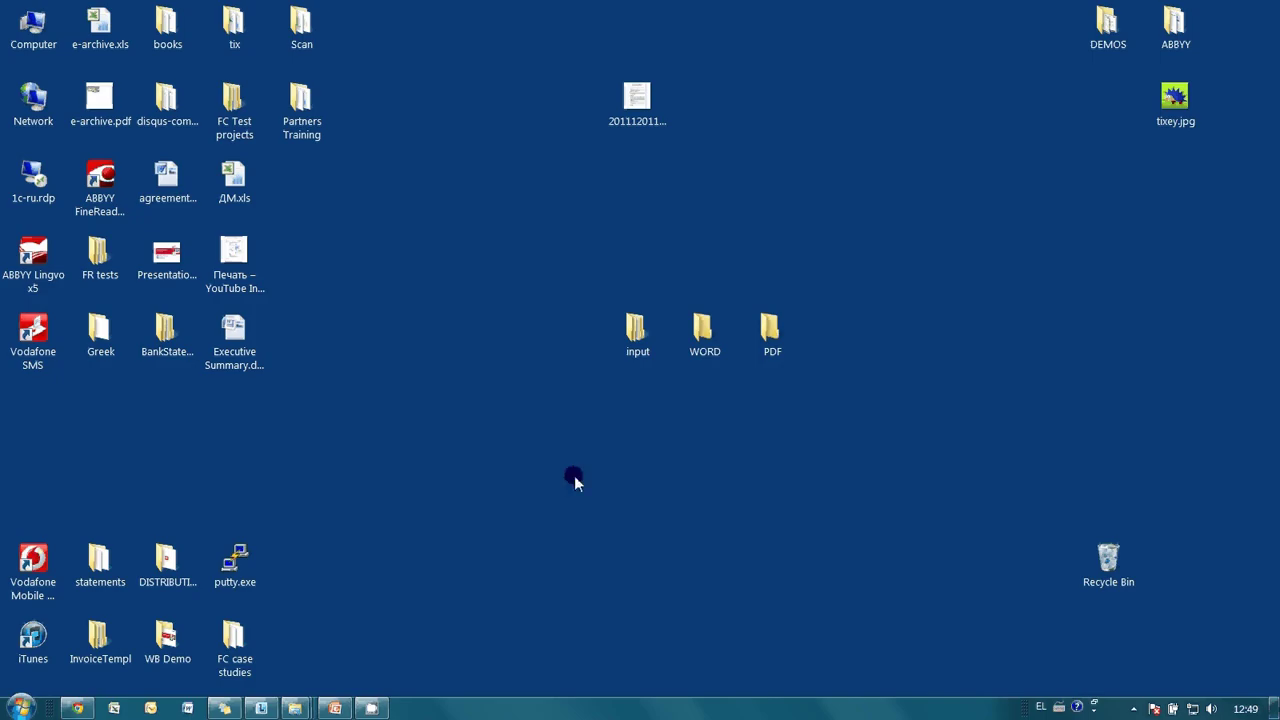
# - Point out the desktop input folder and the WORD and PDF output folders
pyautogui.click(638, 352)
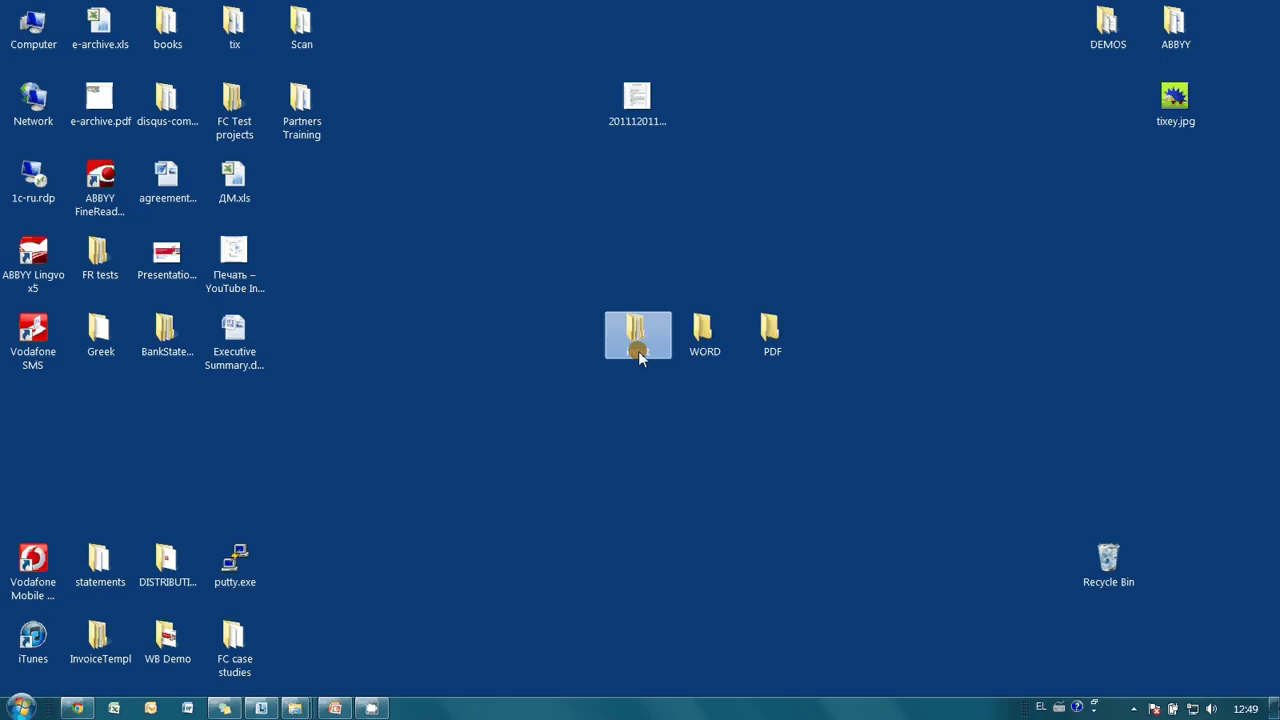
pyautogui.click(704, 340)
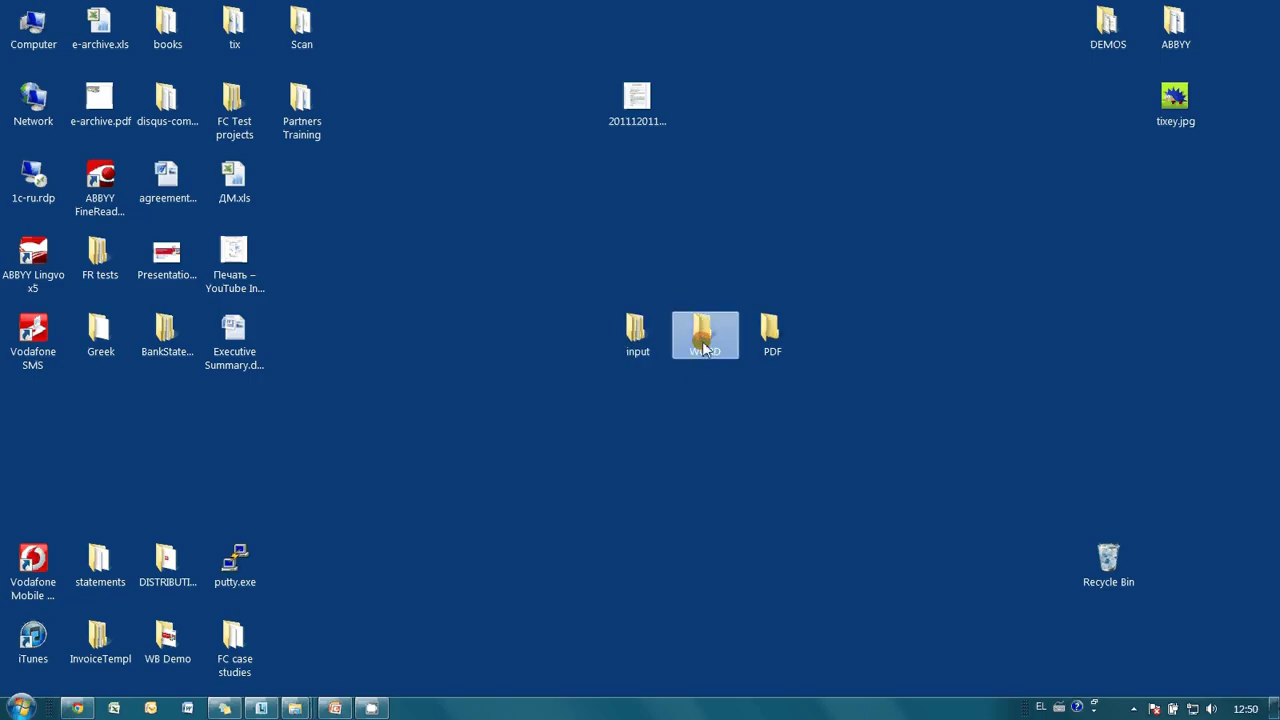
pyautogui.hotkey('shift', 'Right')
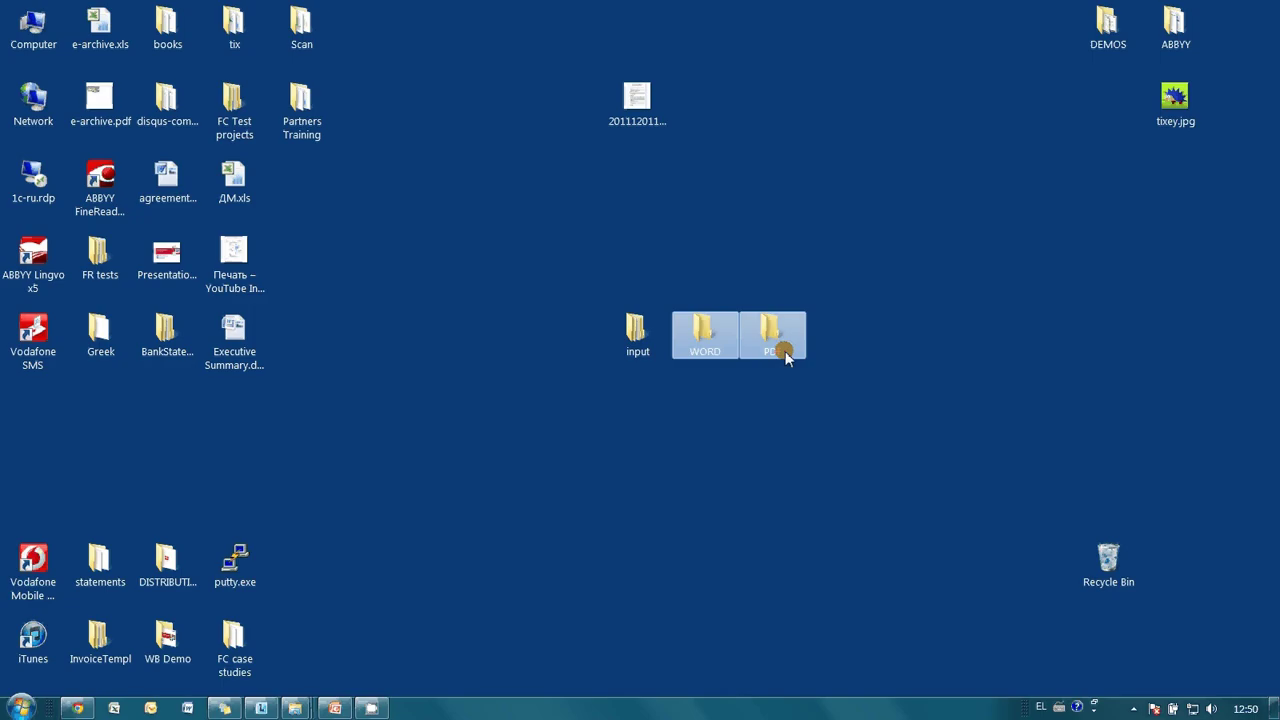
pyautogui.click(722, 494)
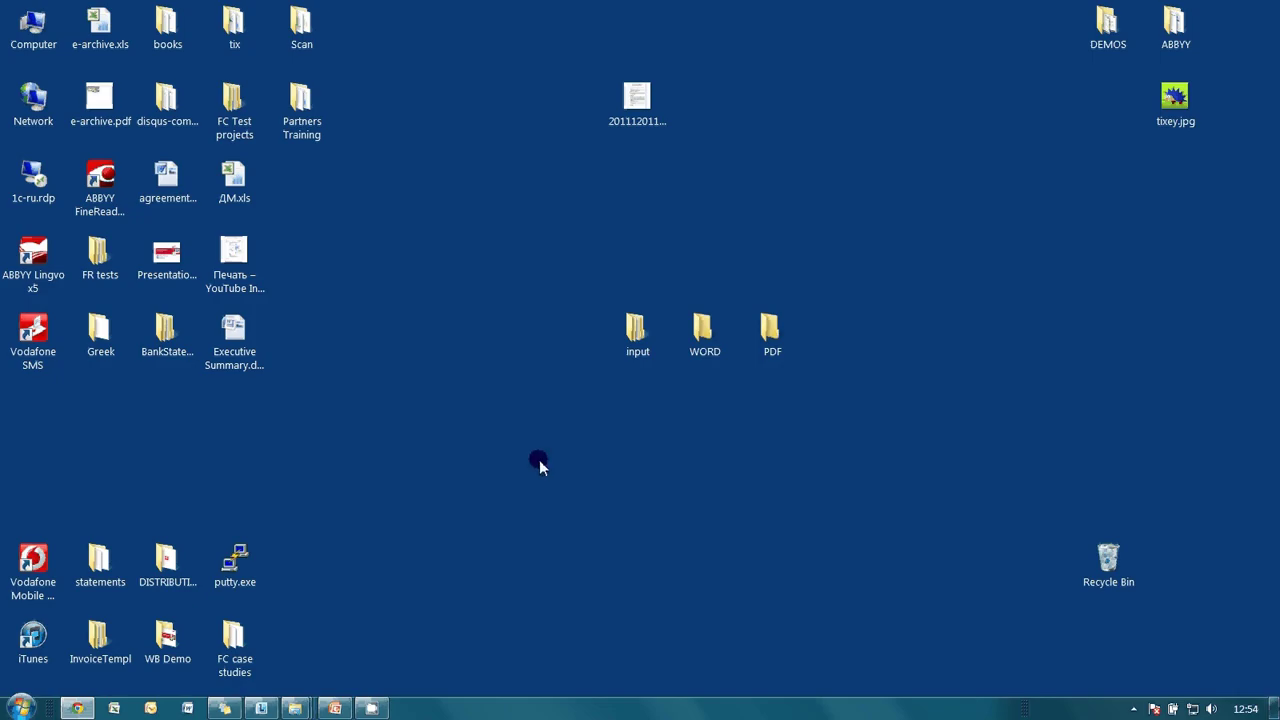
# - Launch ABBYY Hot Folder from the ABBYY FineReader 11 program group
pyautogui.click(20, 706)
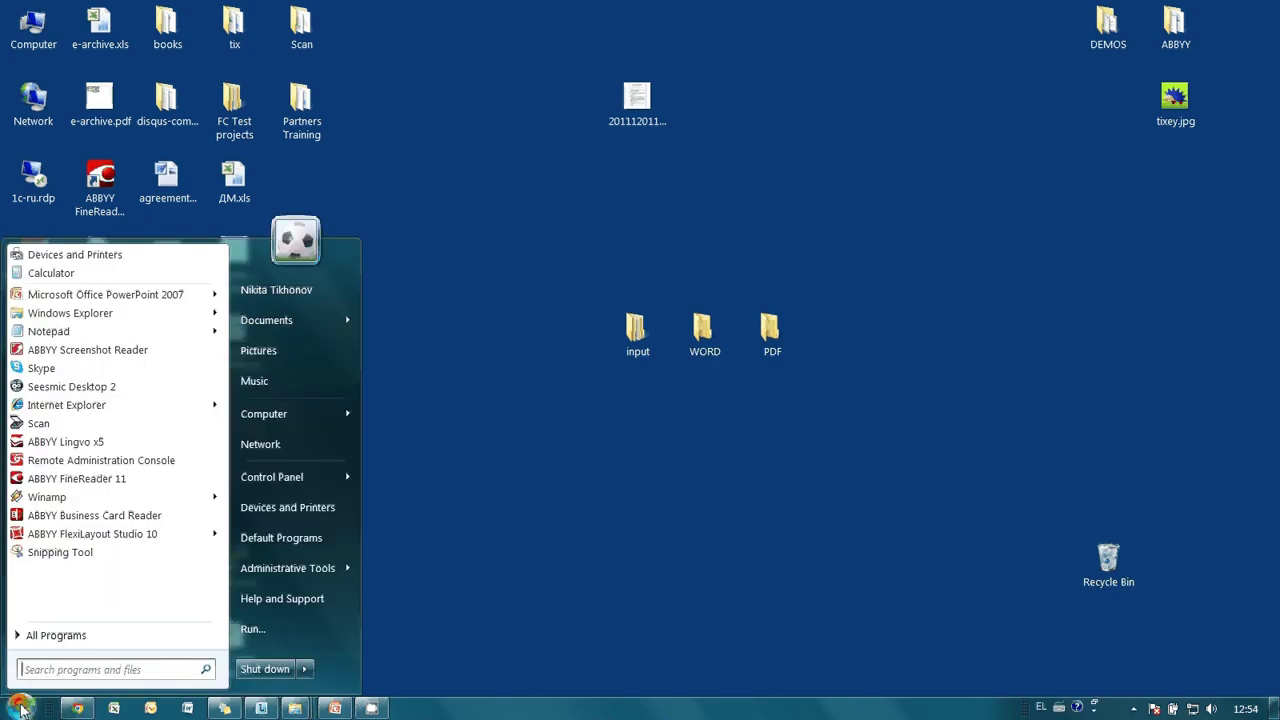
pyautogui.click(53, 635)
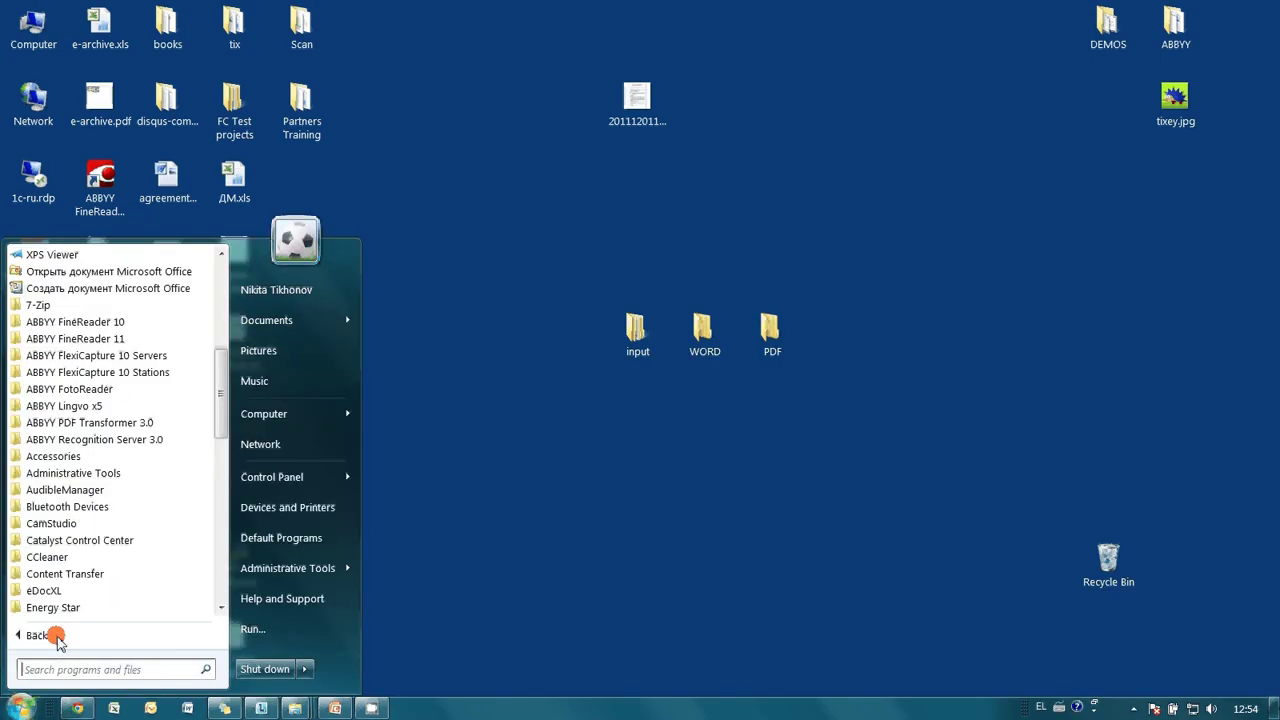
pyautogui.click(135, 340)
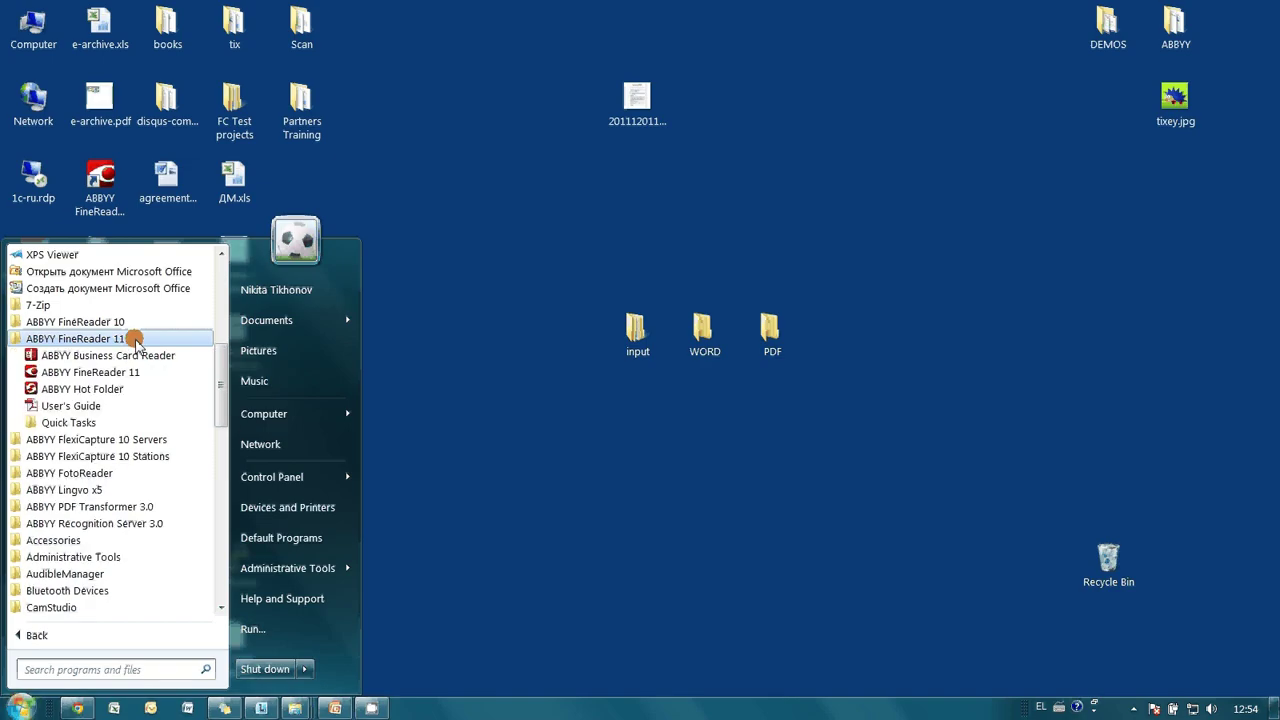
pyautogui.click(103, 390)
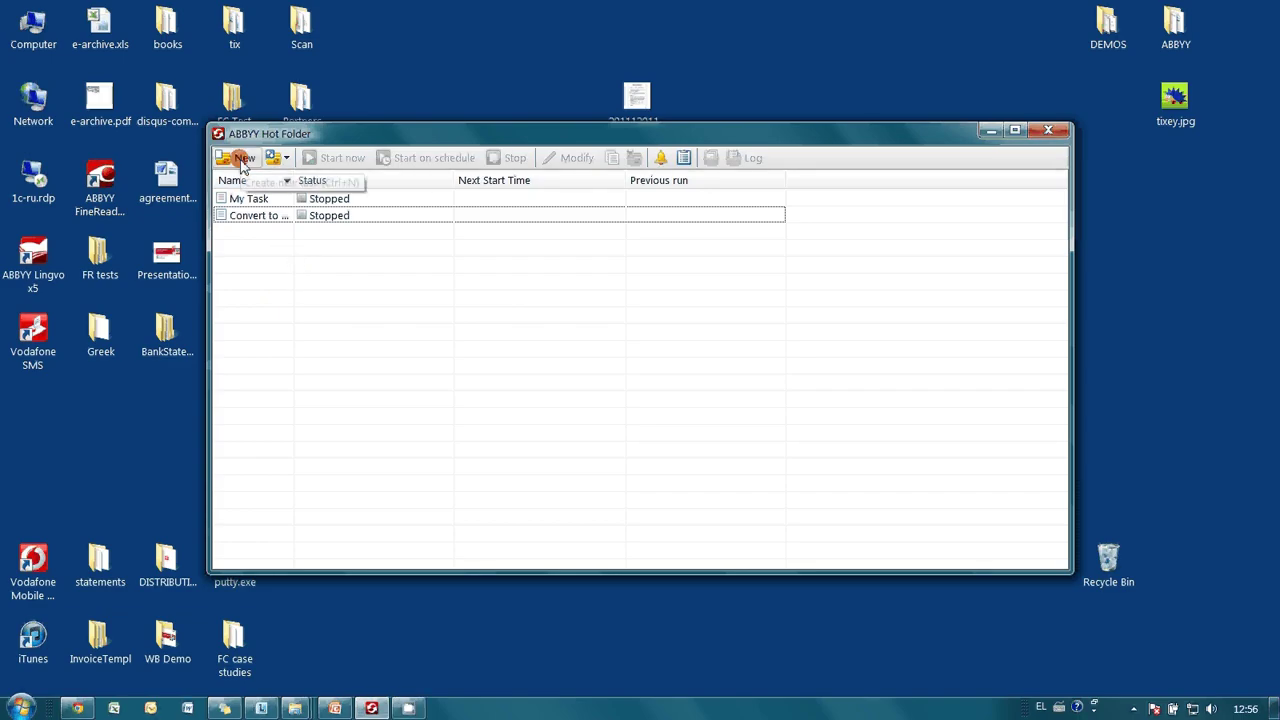
# - Create a new task named 'conversion' set to a Recurring schedule, every minute
pyautogui.click(241, 163)
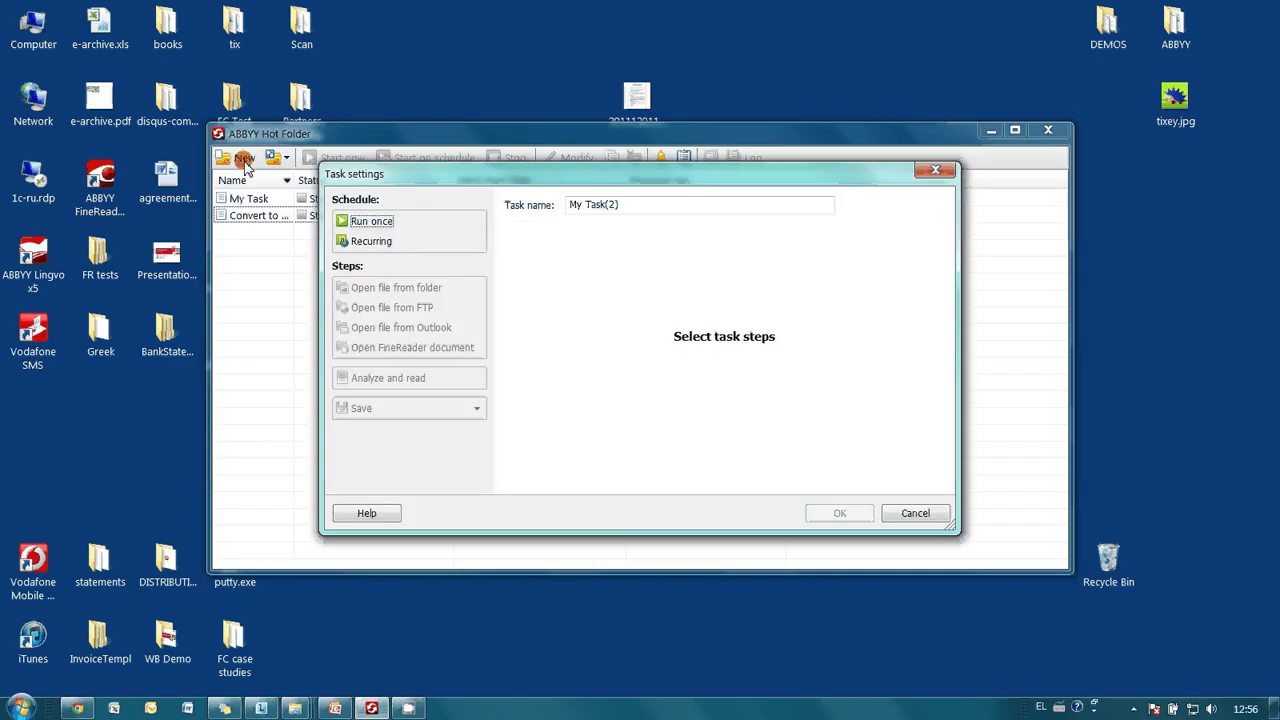
pyautogui.moveTo(640, 202); pyautogui.dragTo(572, 204)
pyautogui.write('conversion')
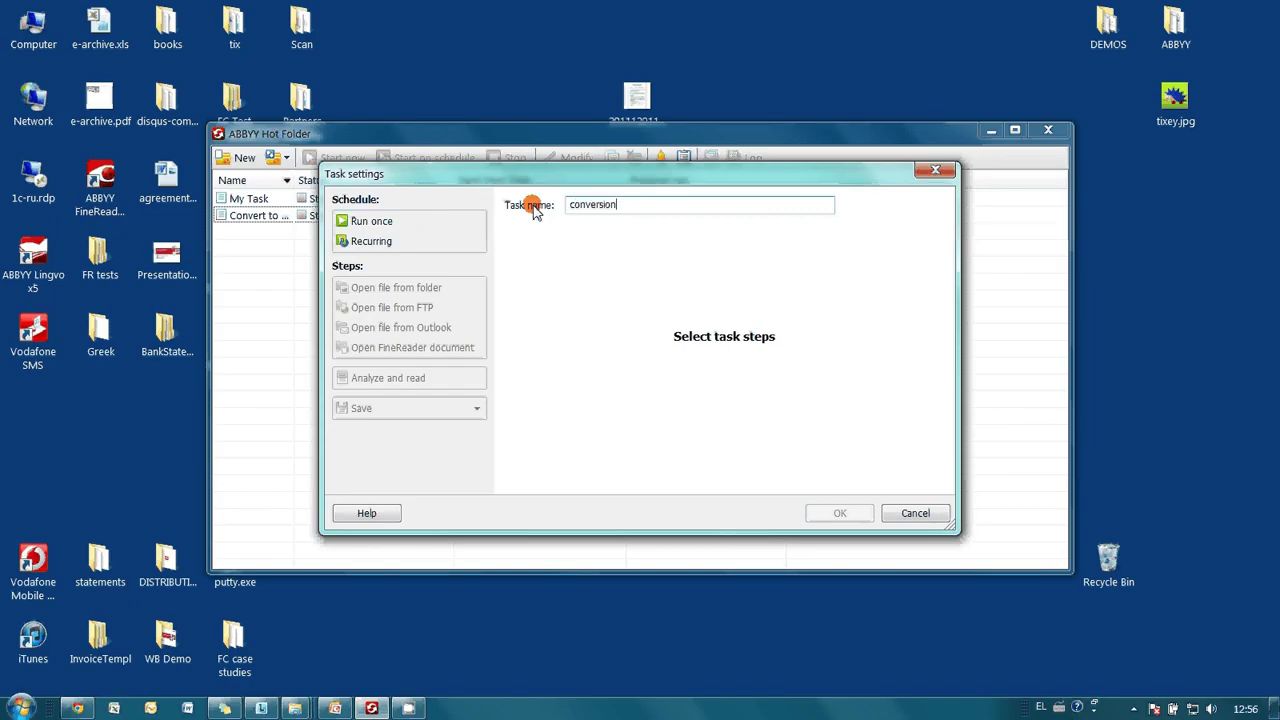
pyautogui.moveTo(445, 175); pyautogui.dragTo(430, 205)
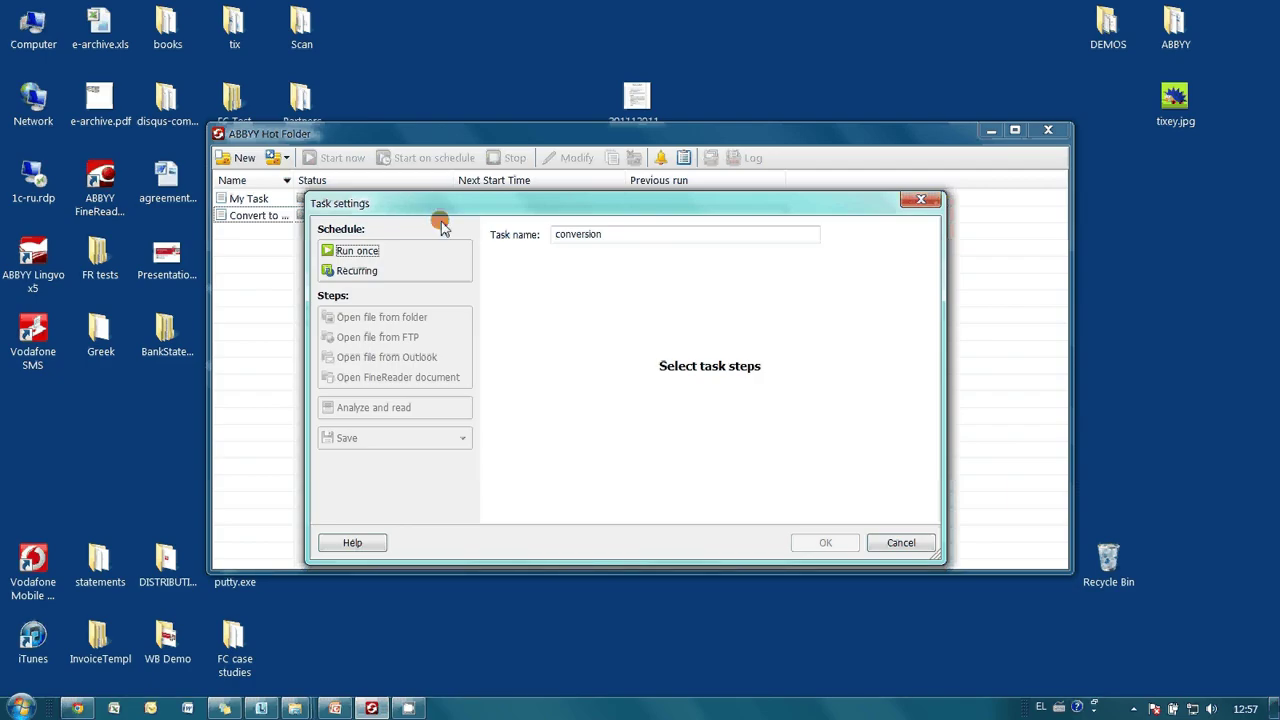
pyautogui.click(372, 271)
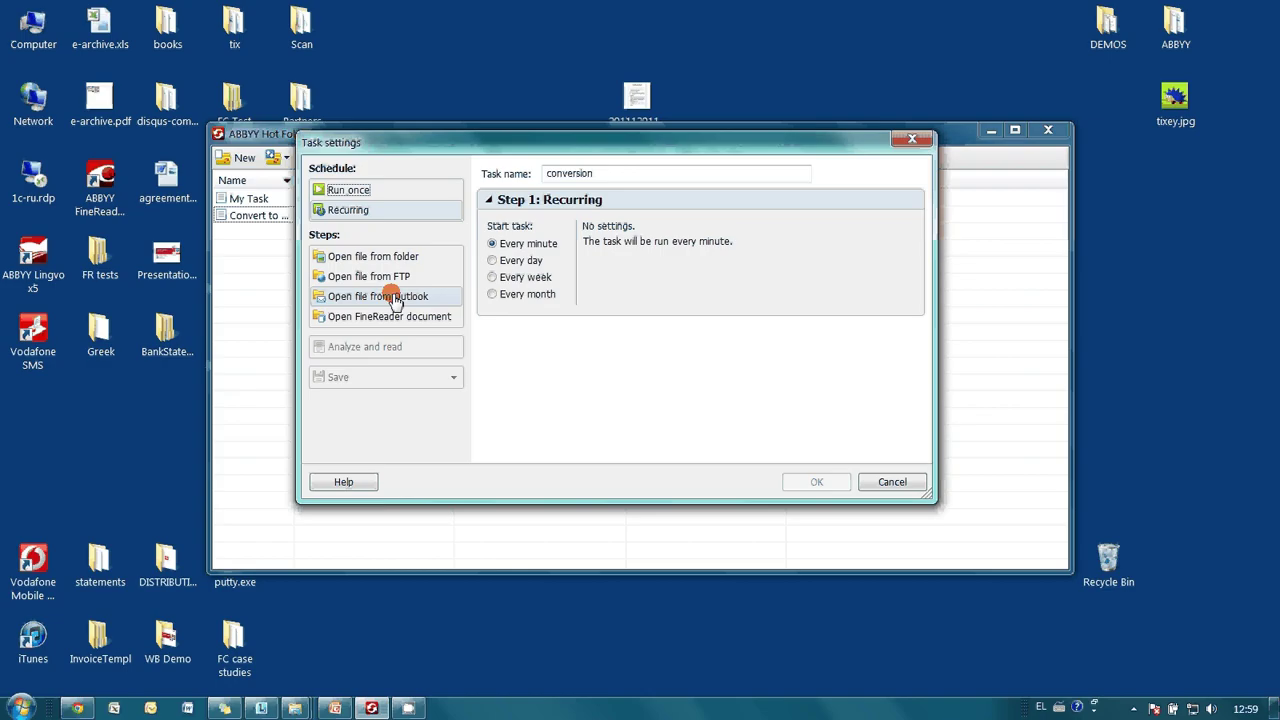
# - Add an Open file from folder step that watches the desktop input folder
pyautogui.click(400, 257)
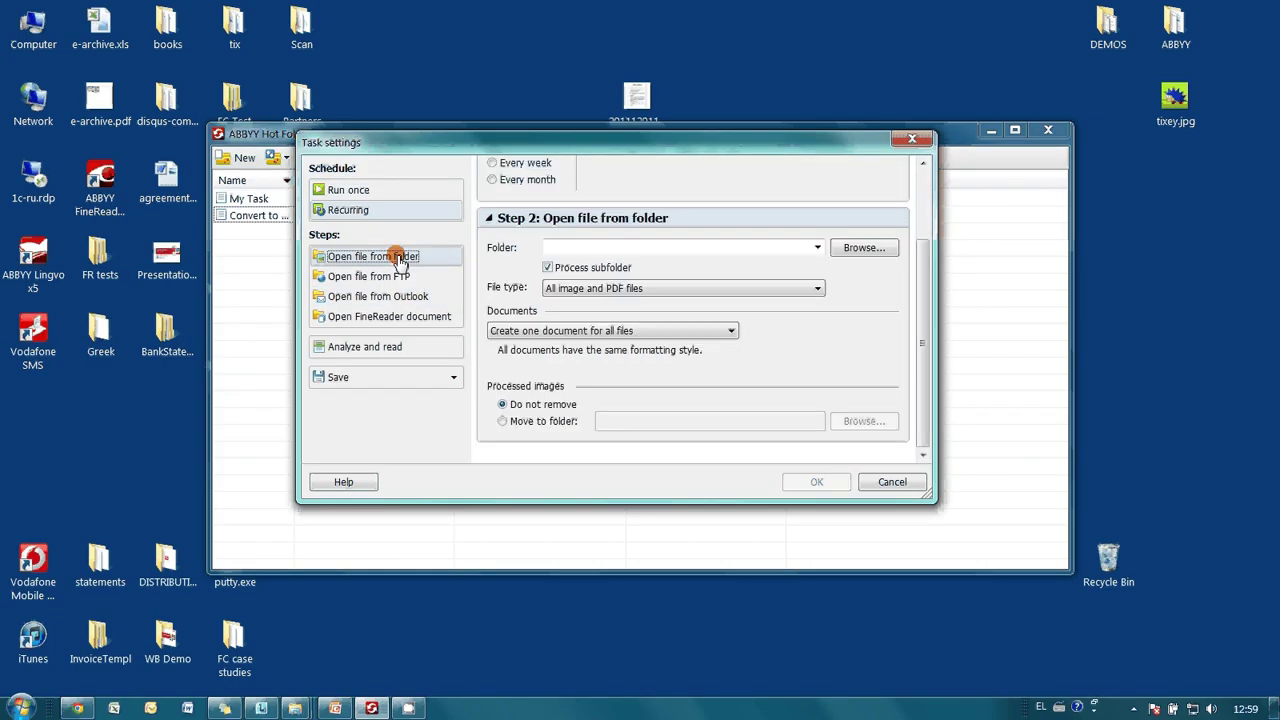
pyautogui.click(860, 264)
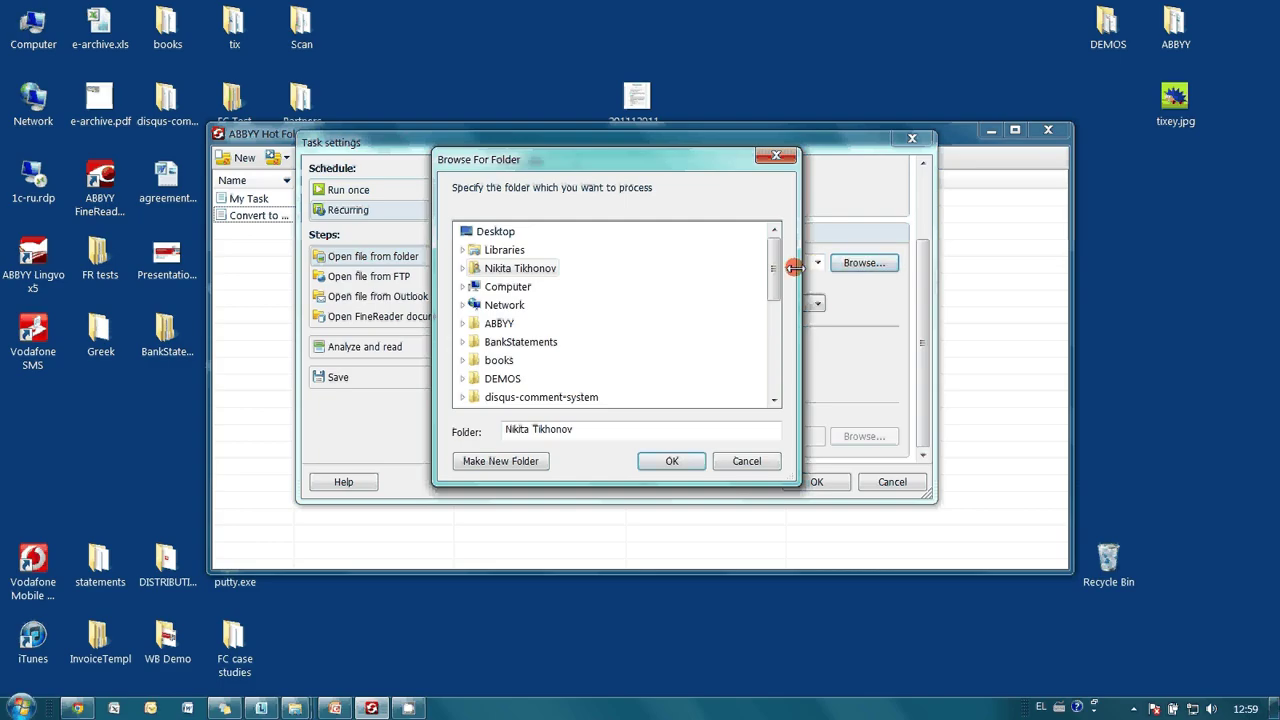
pyautogui.moveTo(778, 265); pyautogui.dragTo(773, 322)
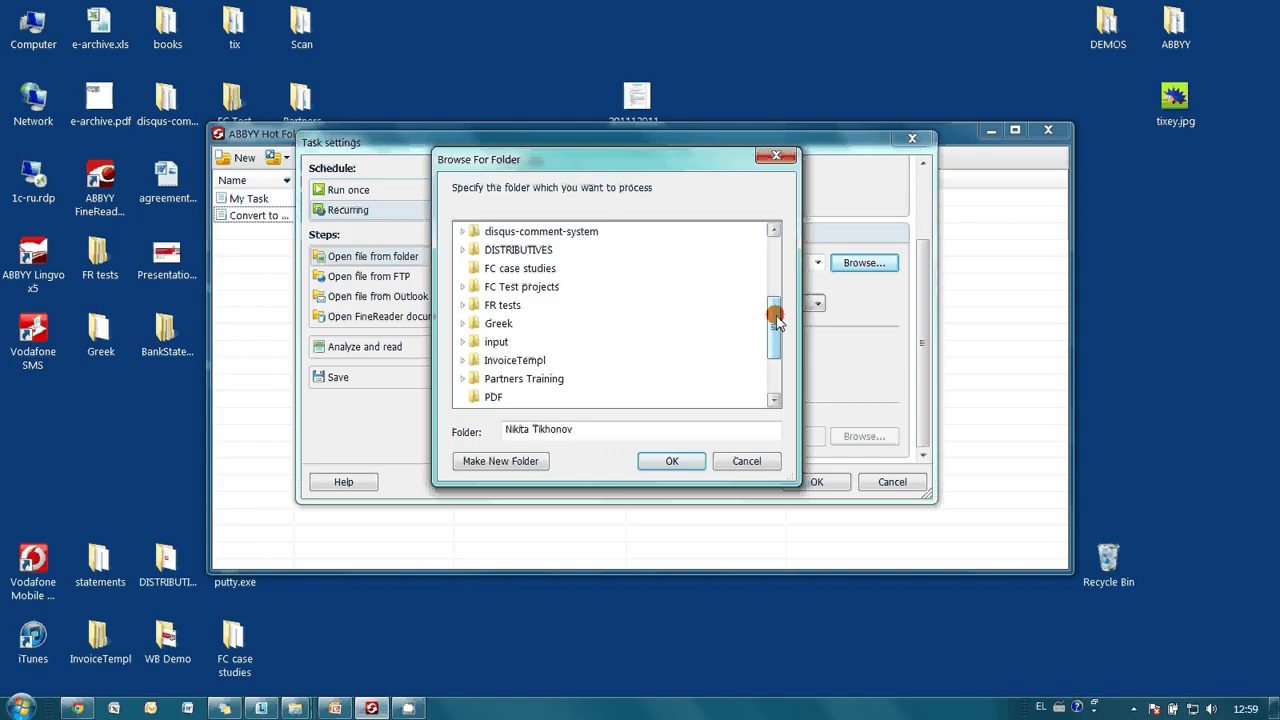
pyautogui.click(496, 344)
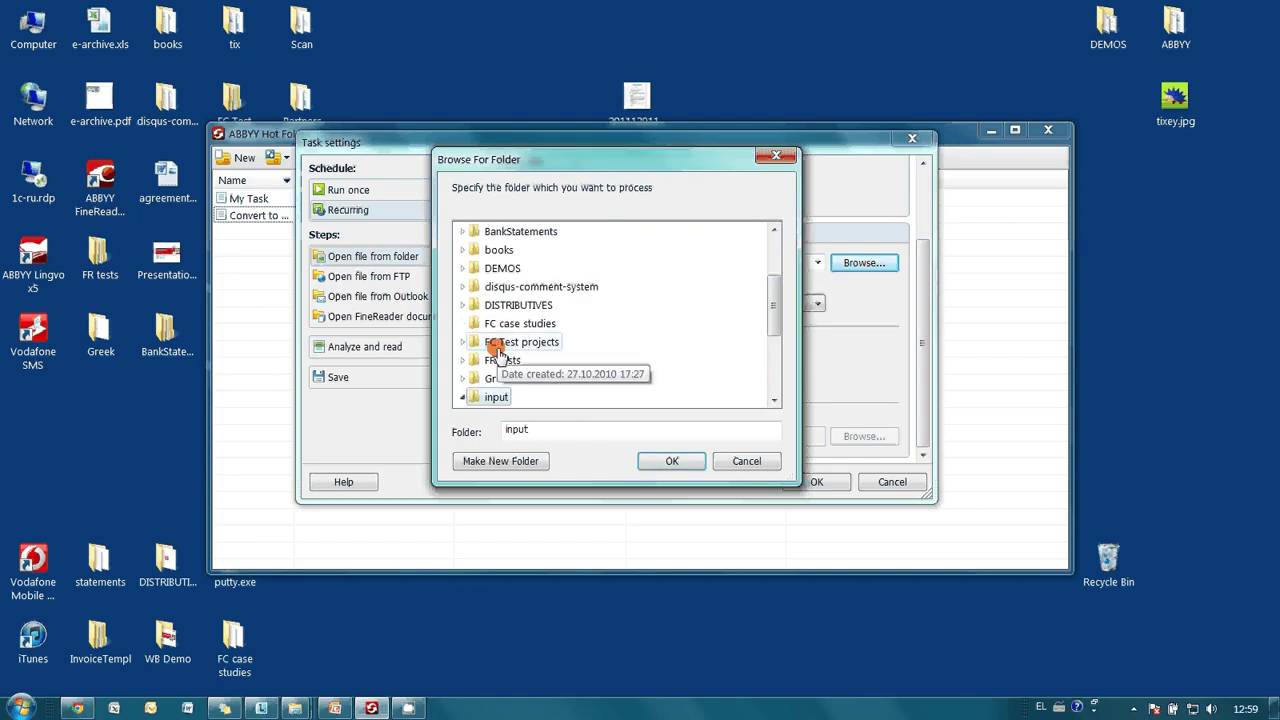
pyautogui.click(684, 461)
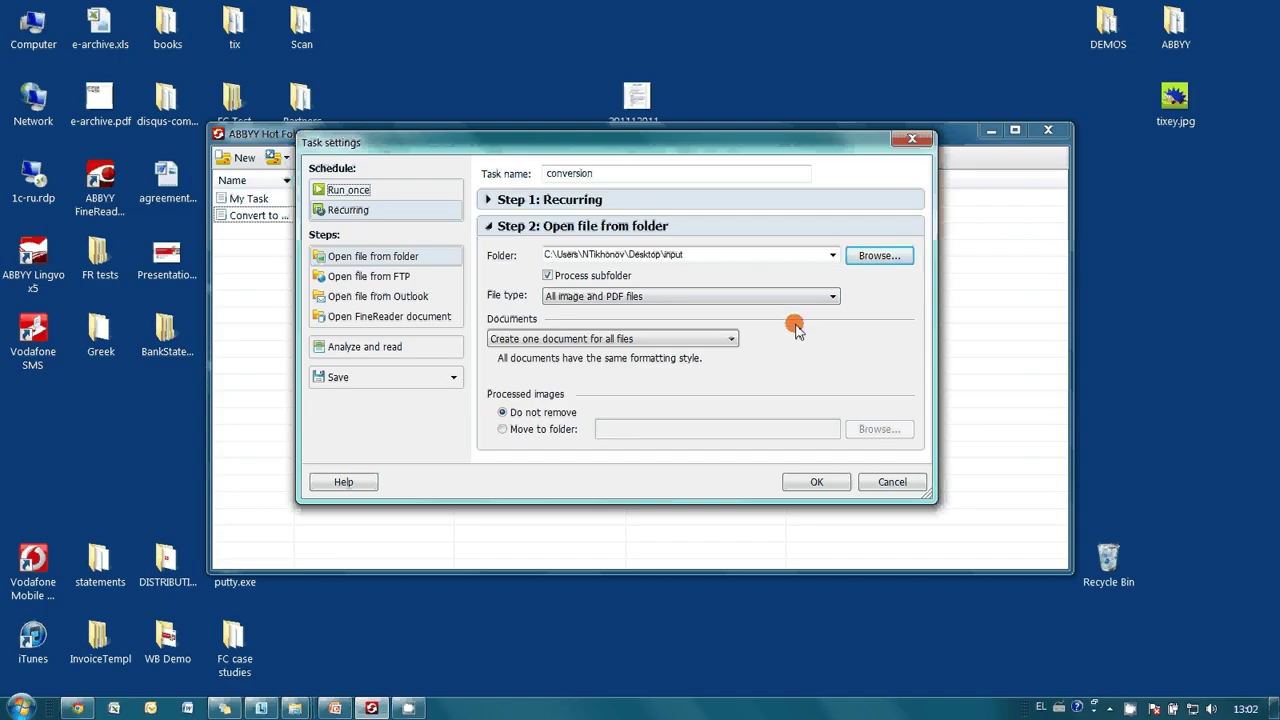
# - Turn off Process subfolders and move processed images into input\temp
pyautogui.click(617, 281)
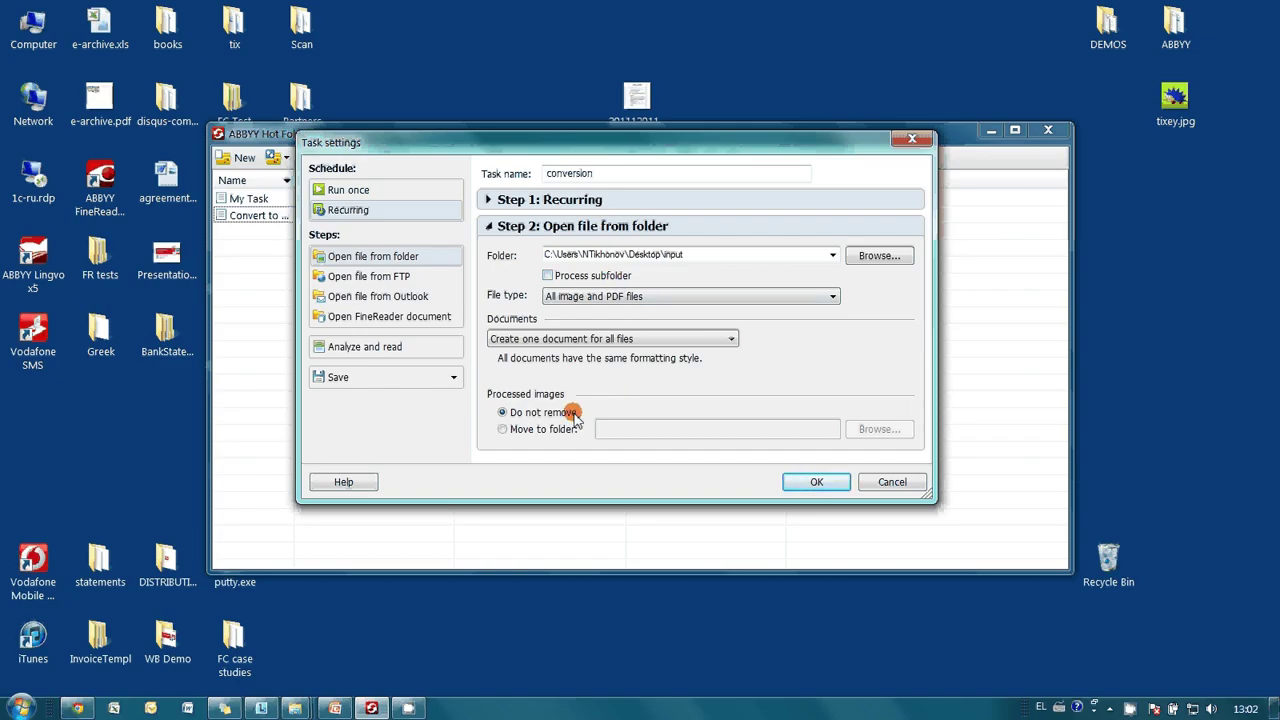
pyautogui.click(530, 430)
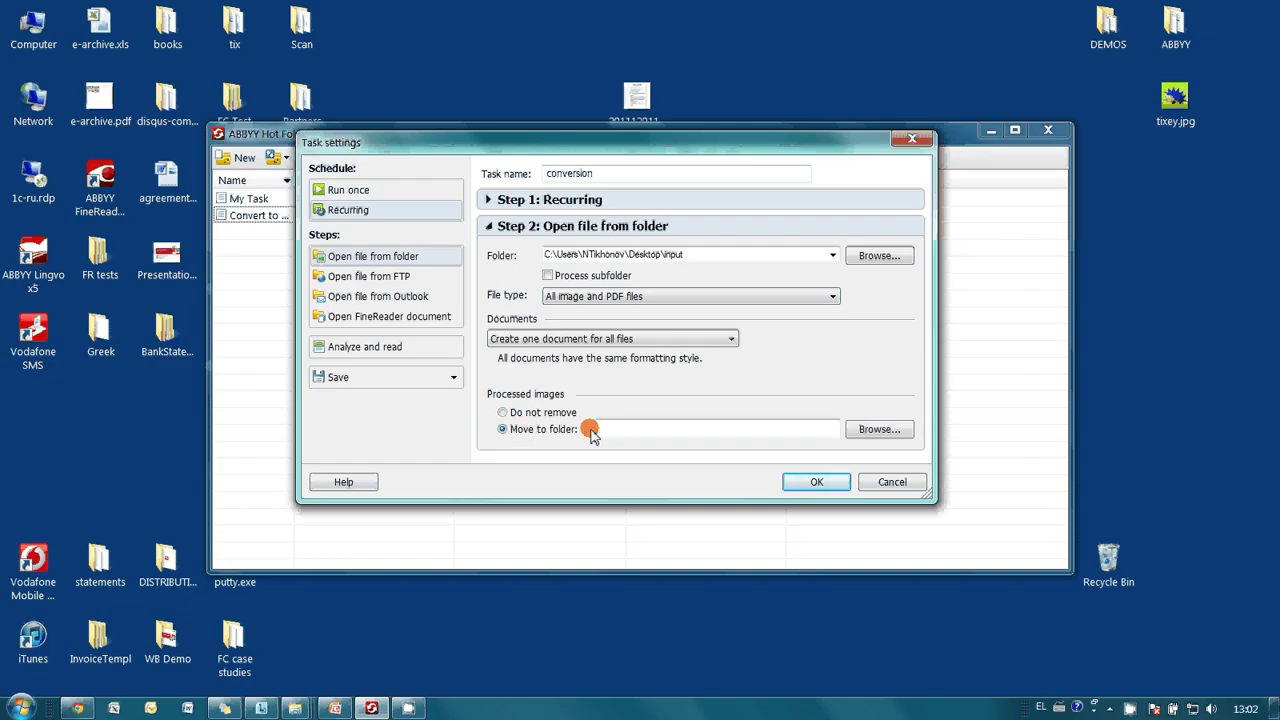
pyautogui.click(873, 430)
pyautogui.moveTo(766, 320); pyautogui.dragTo(778, 338)
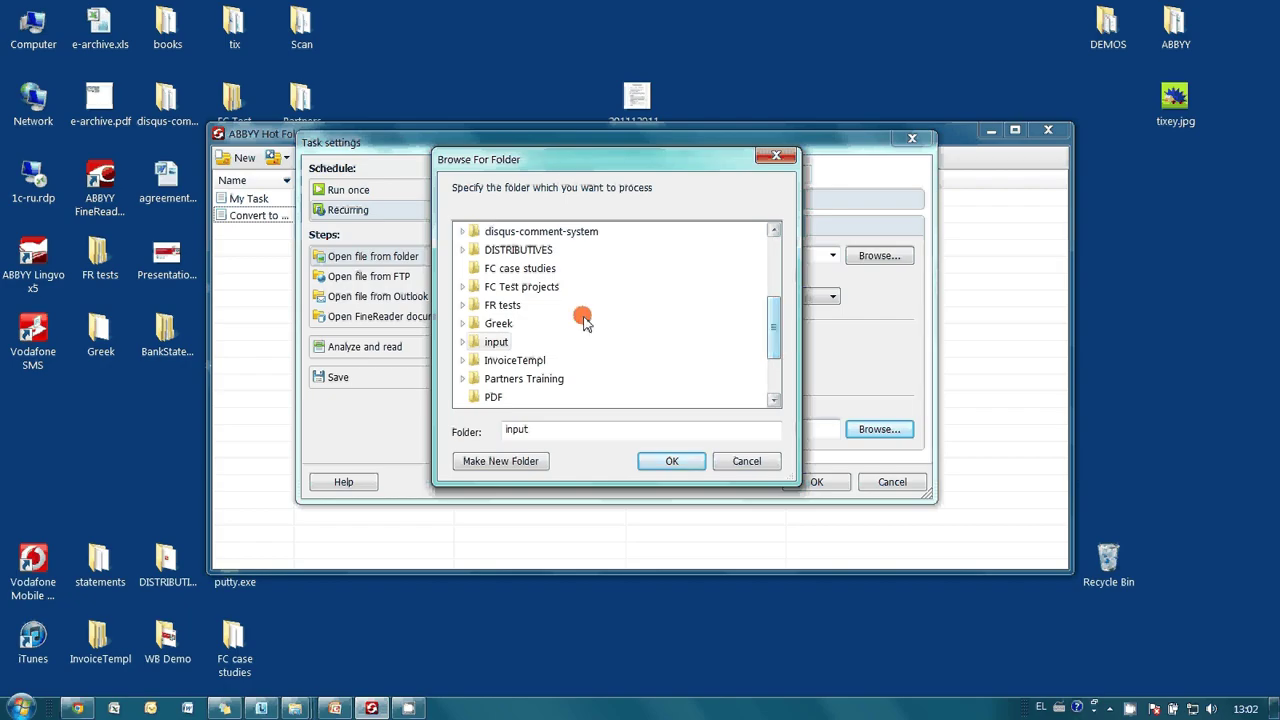
pyautogui.click(463, 342)
pyautogui.scroll(1, 466, 314)
pyautogui.moveTo(768, 296); pyautogui.dragTo(776, 325)
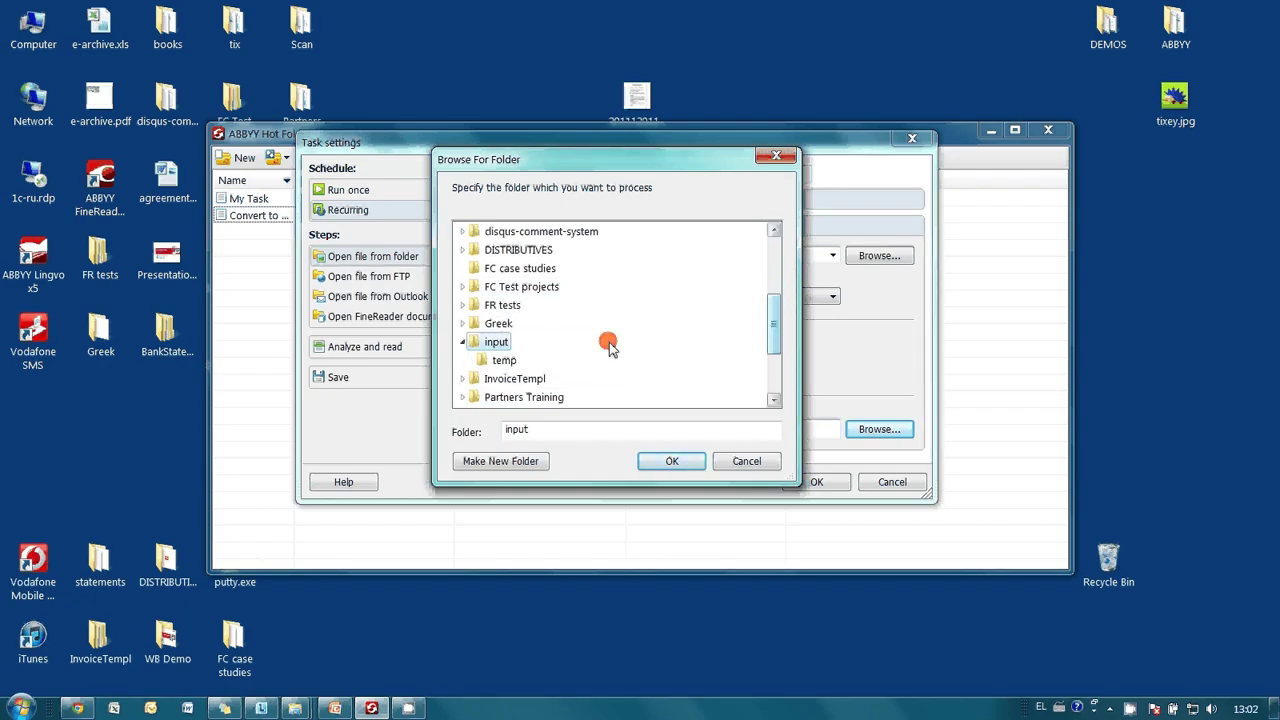
pyautogui.click(503, 362)
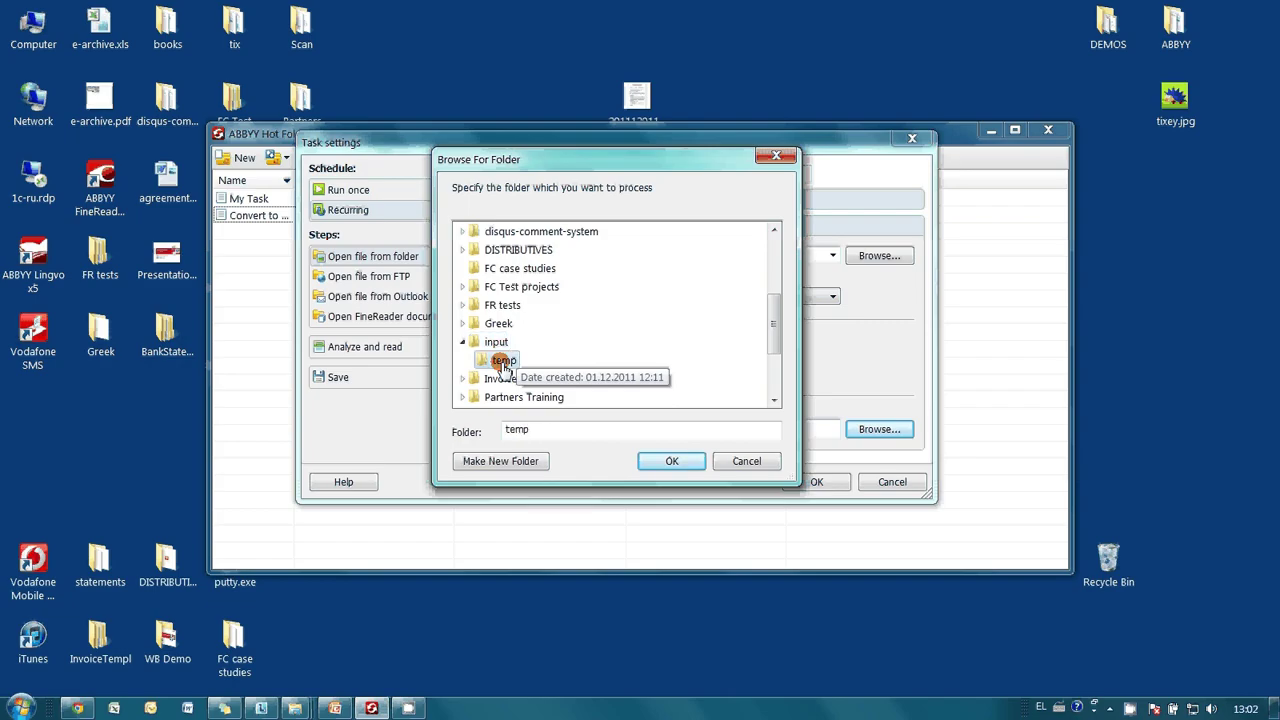
pyautogui.click(672, 461)
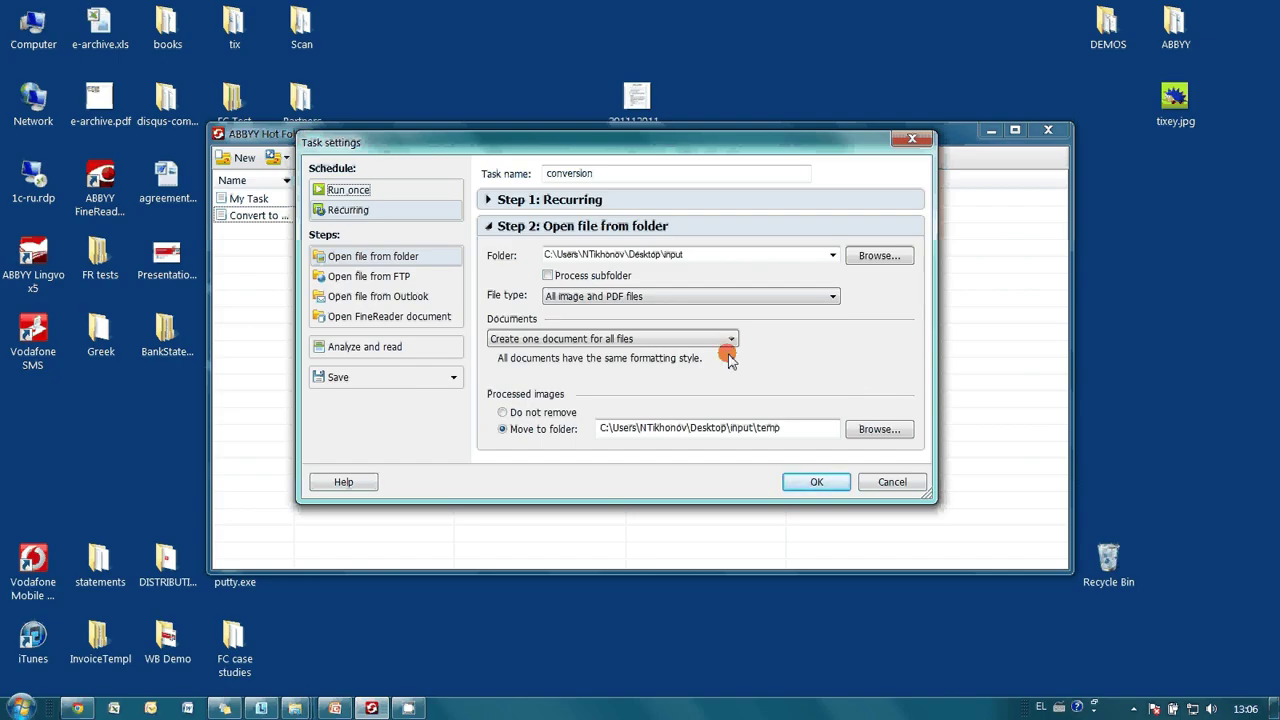
# - Add an Analyze and read step with automatic area analysis as Step 3
pyautogui.click(388, 350)
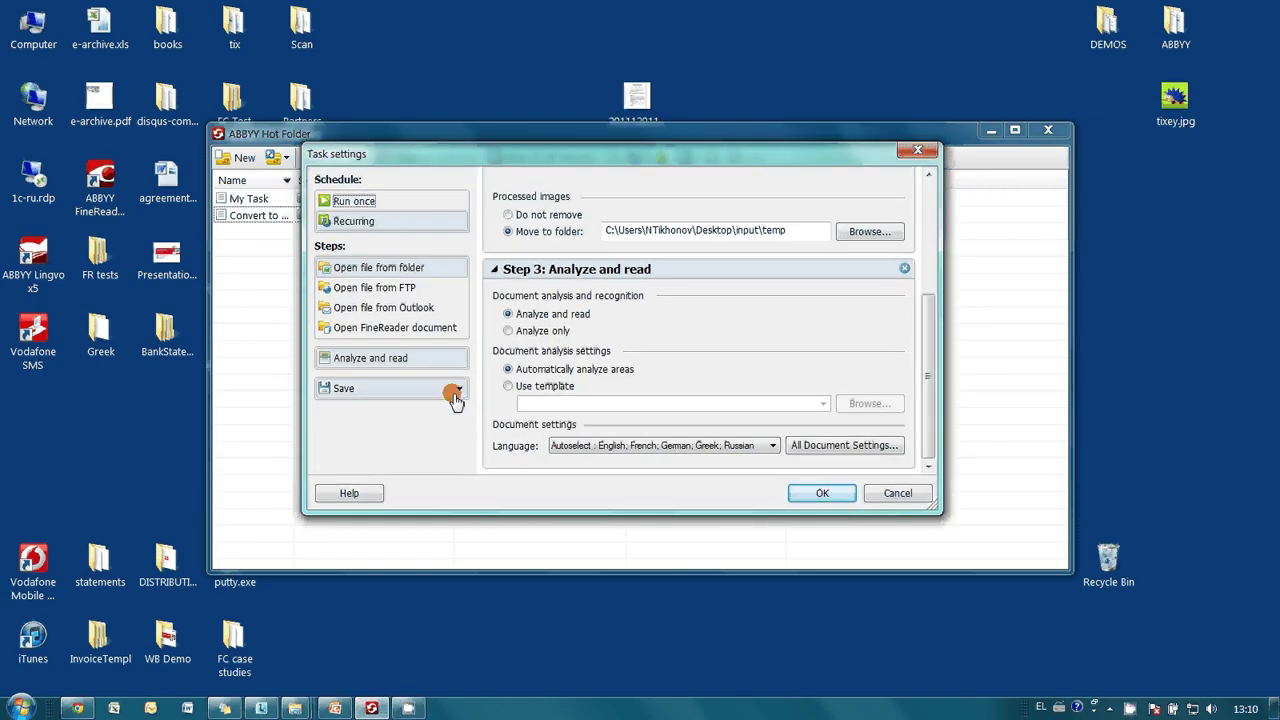
# - Add a Save document step with format Microsoft Word 97-2003 Document (*.doc)
pyautogui.click(457, 390)
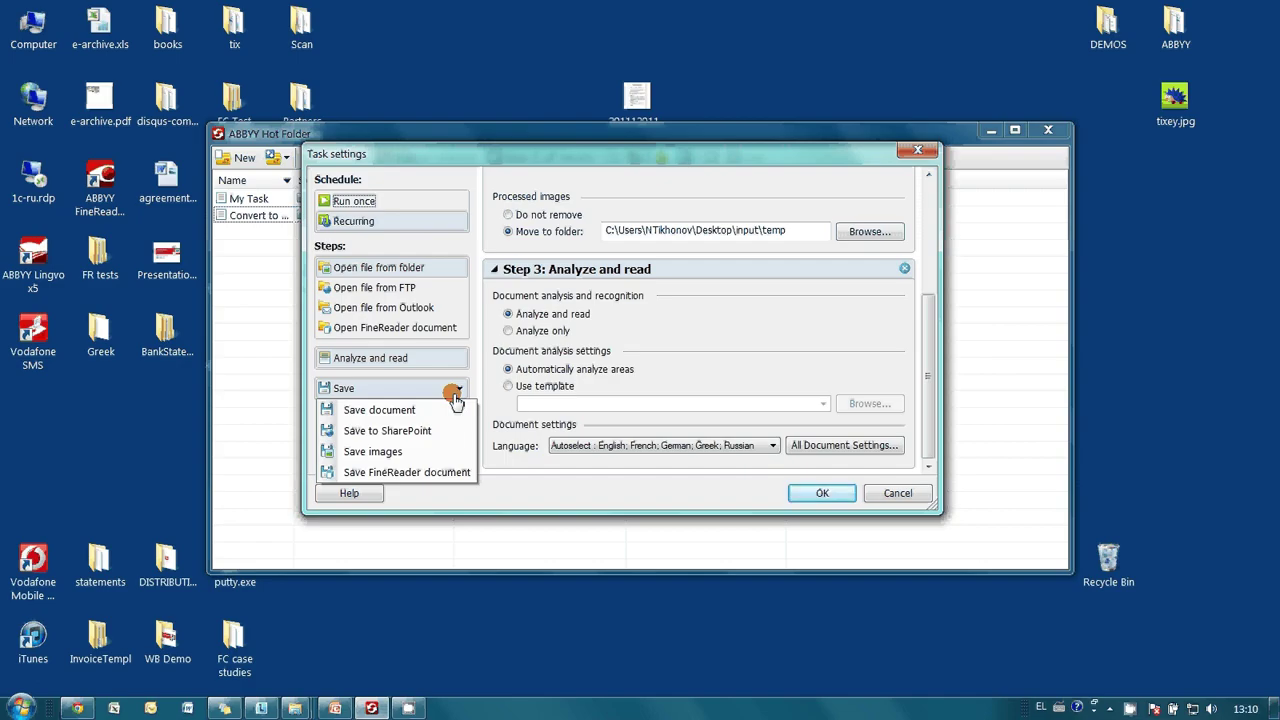
pyautogui.click(411, 411)
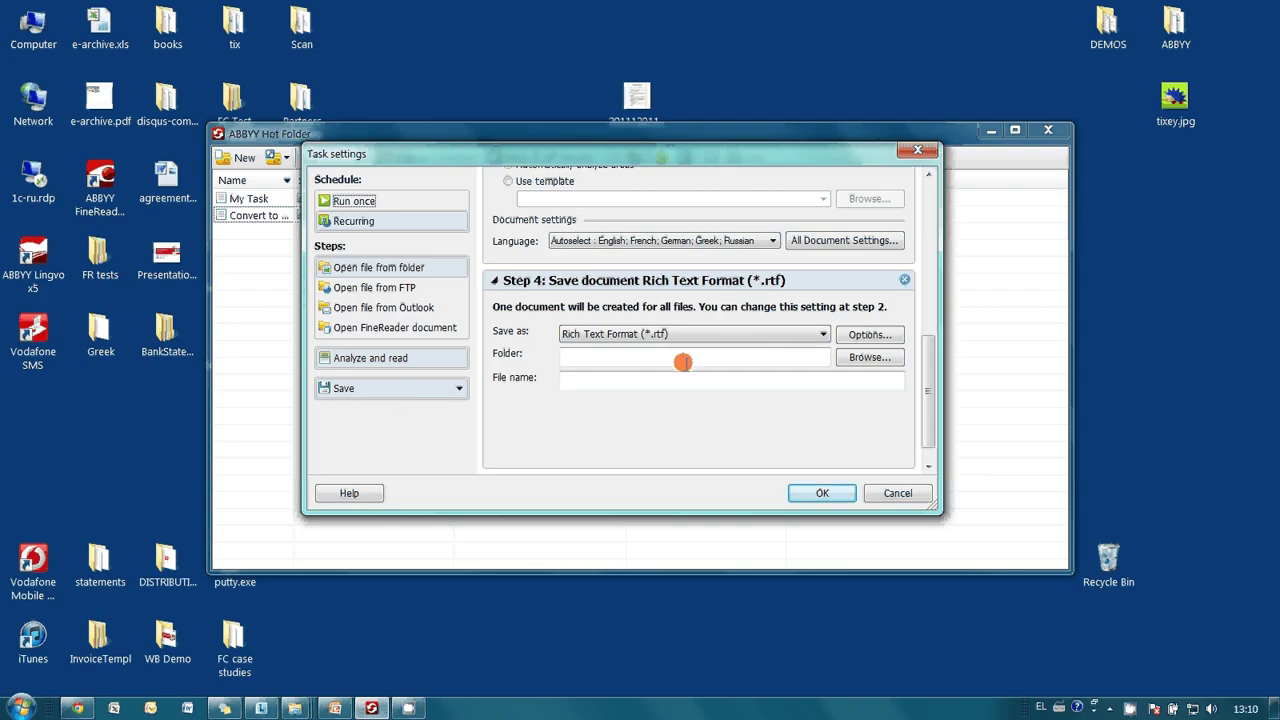
pyautogui.click(807, 334)
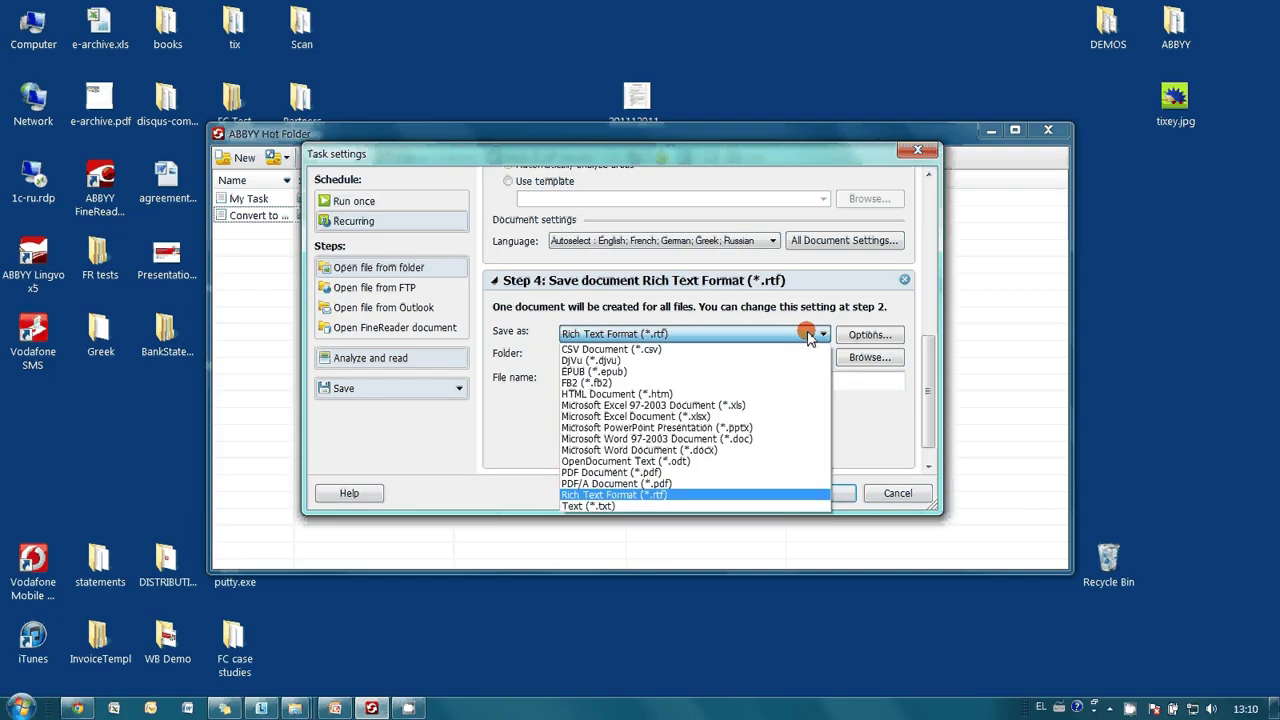
pyautogui.click(733, 439)
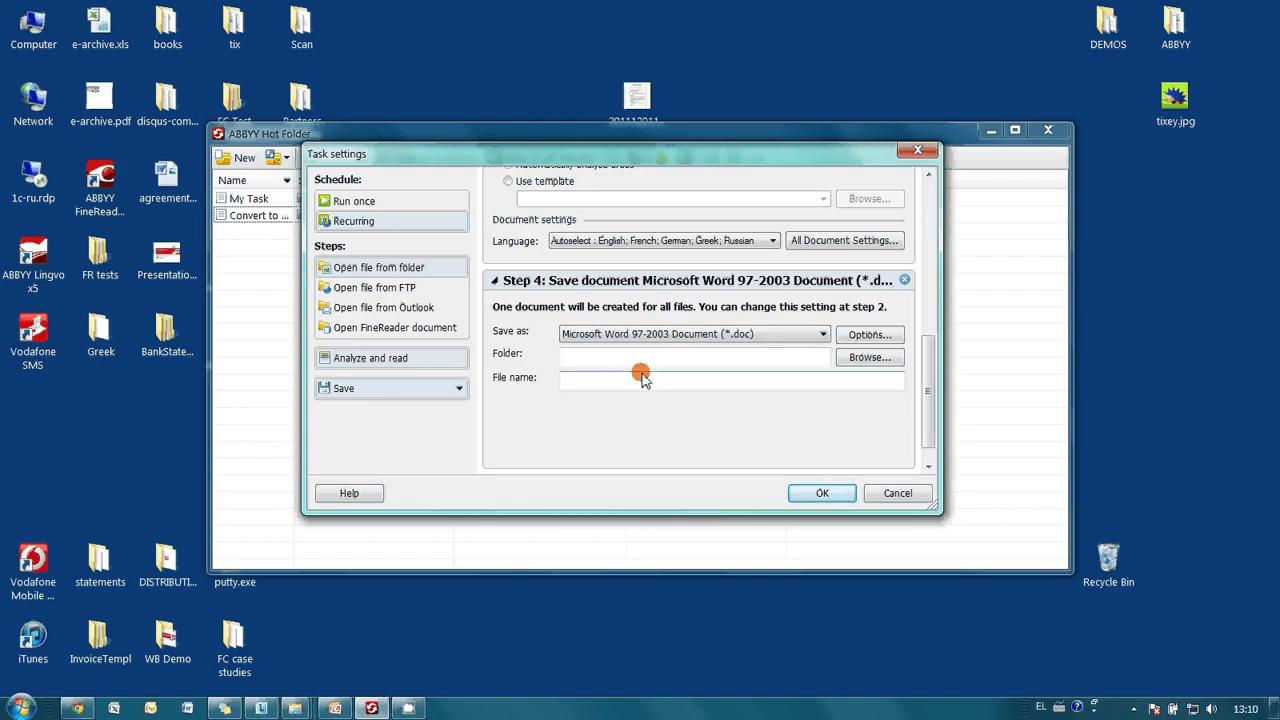
# - Save the Word output into the desktop WORD folder with file name 'document'
pyautogui.click(868, 357)
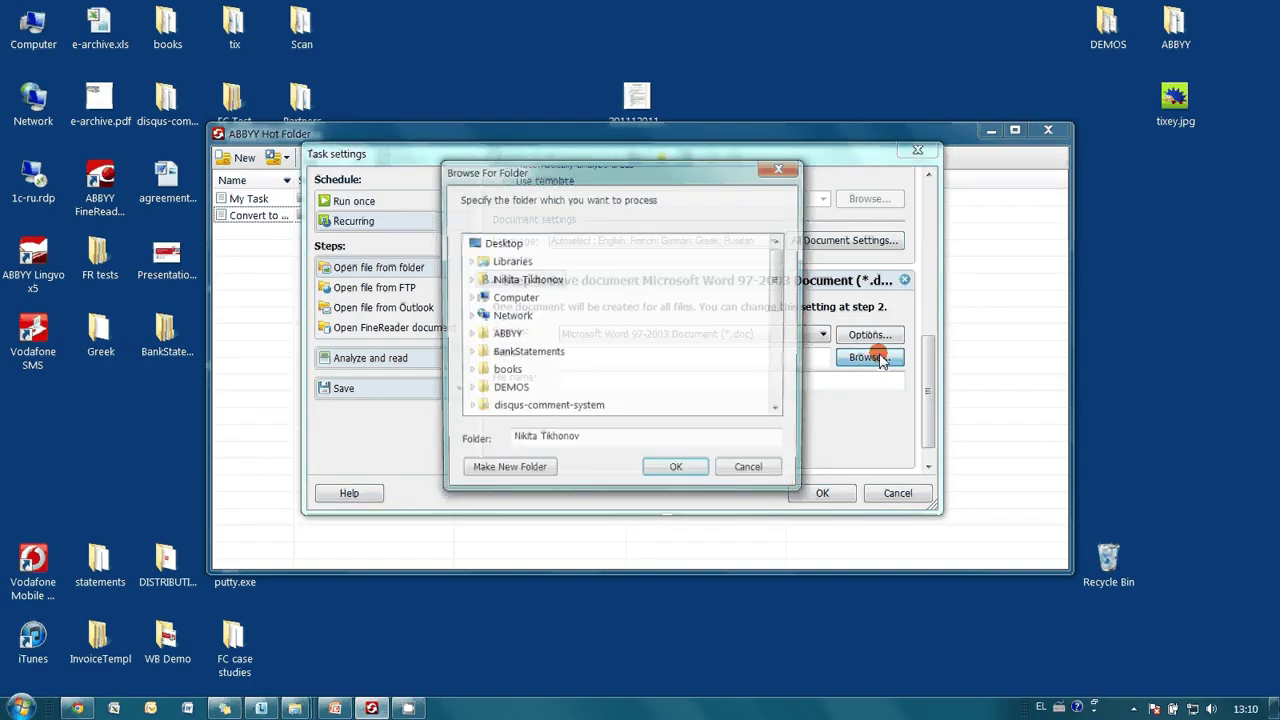
pyautogui.moveTo(777, 297); pyautogui.dragTo(779, 400)
pyautogui.click(506, 409)
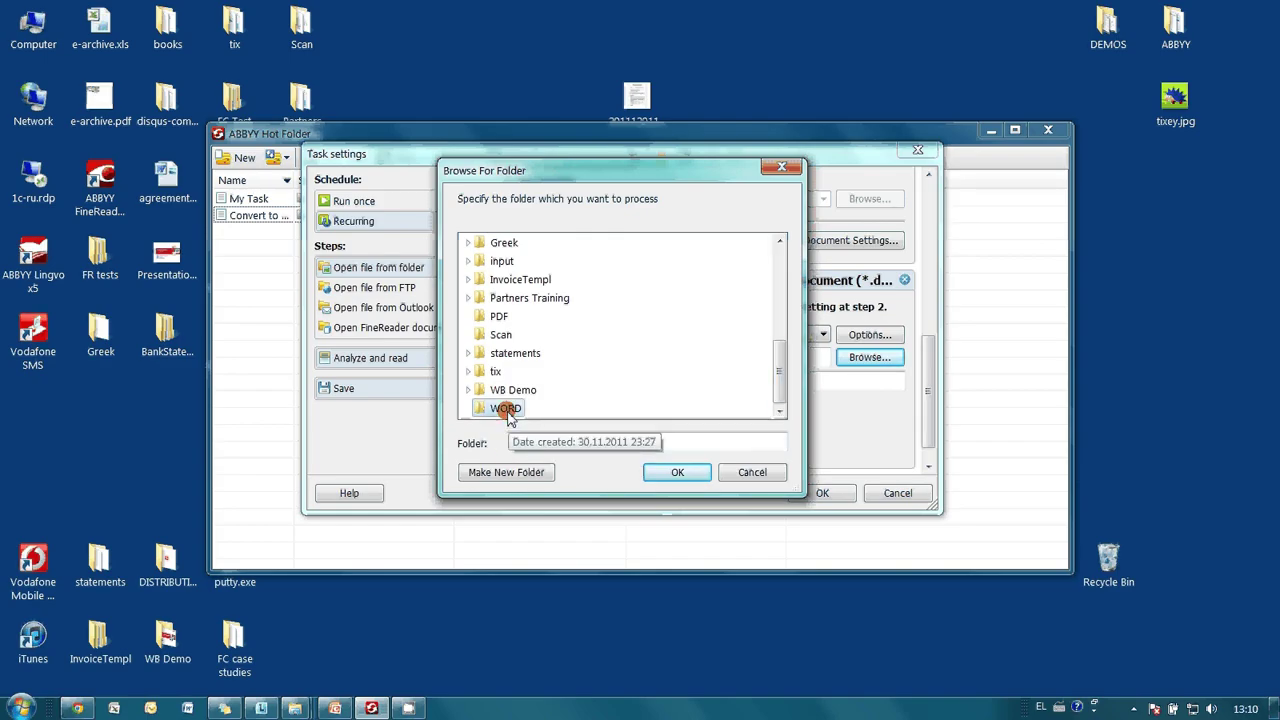
pyautogui.click(684, 473)
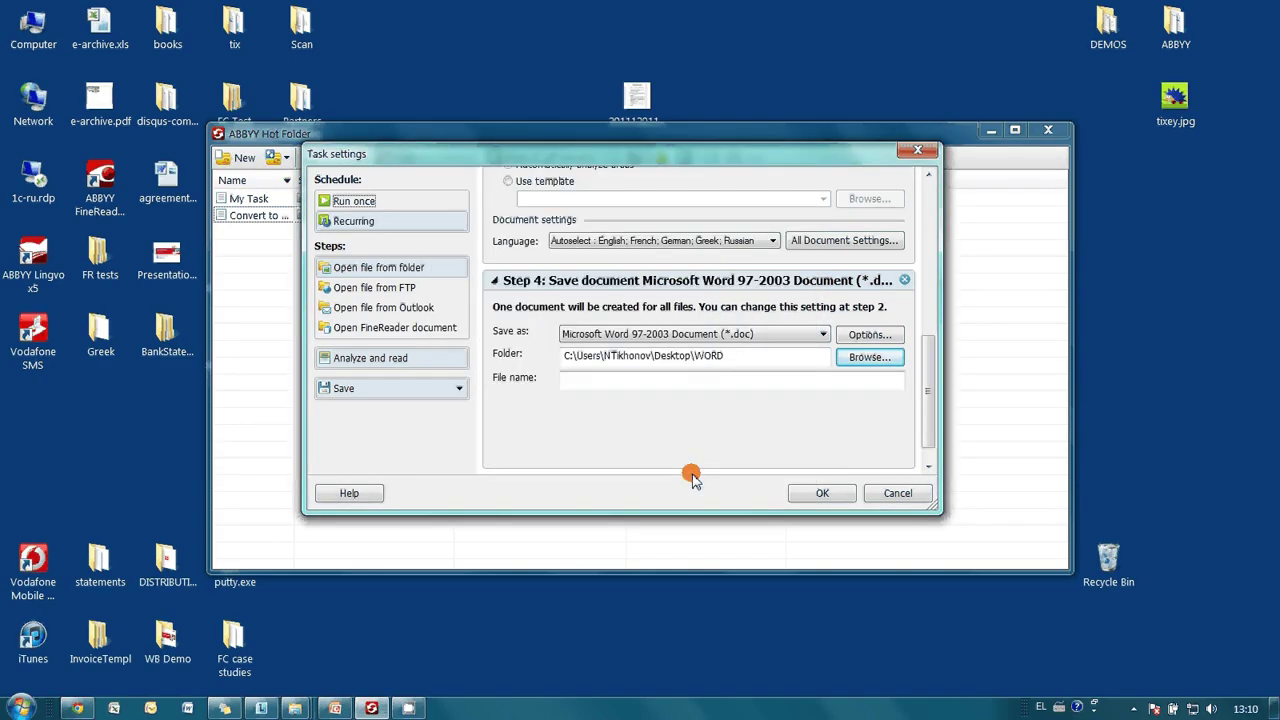
pyautogui.click(653, 382)
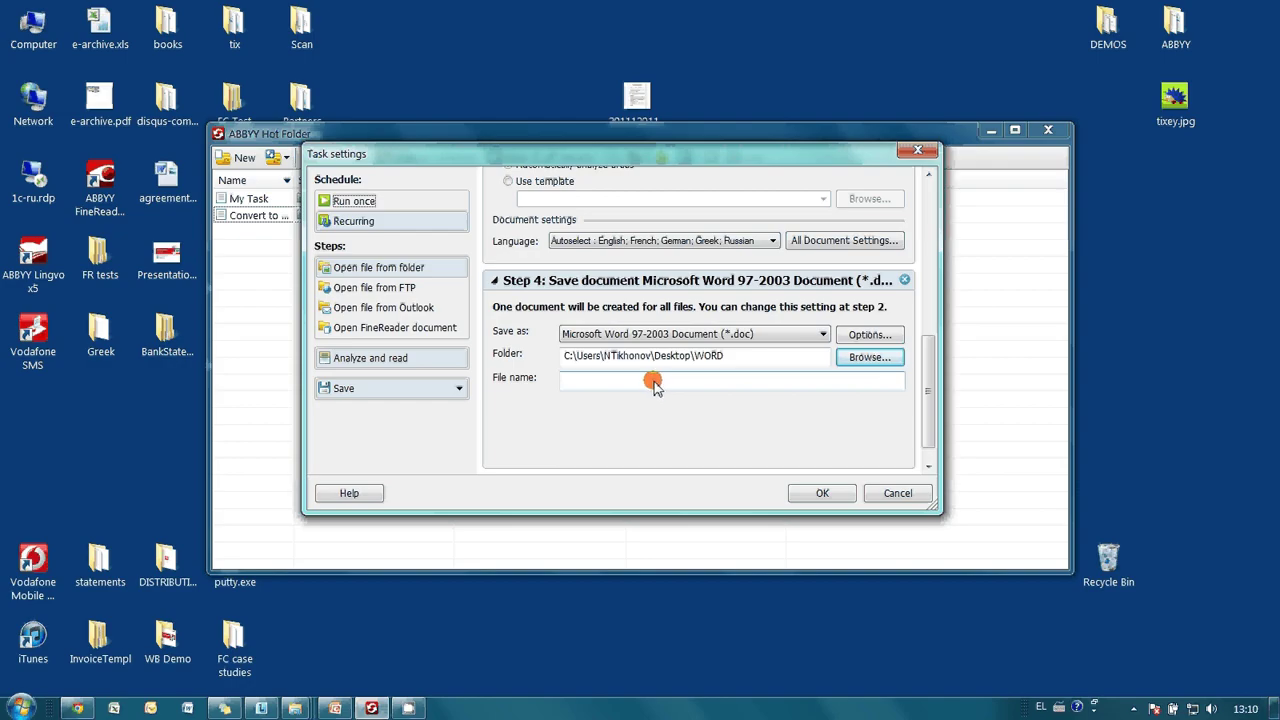
pyautogui.click(653, 382)
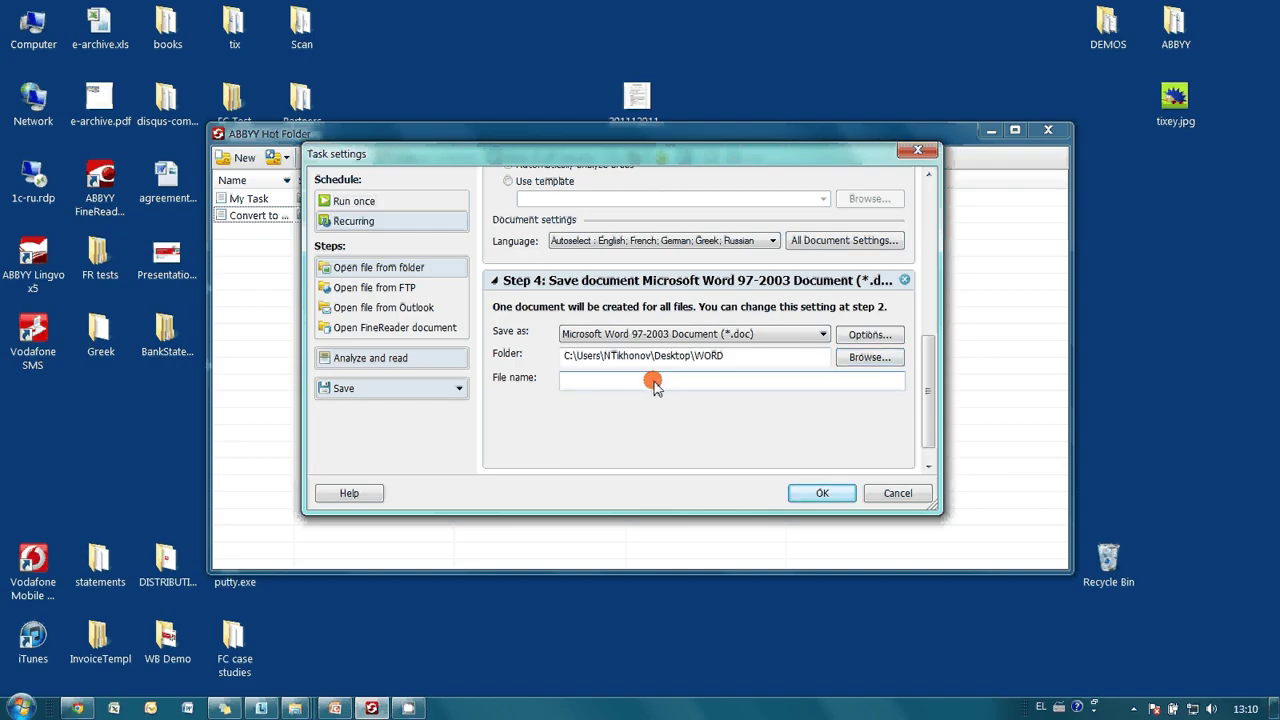
pyautogui.write('document')
pyautogui.click(459, 389)
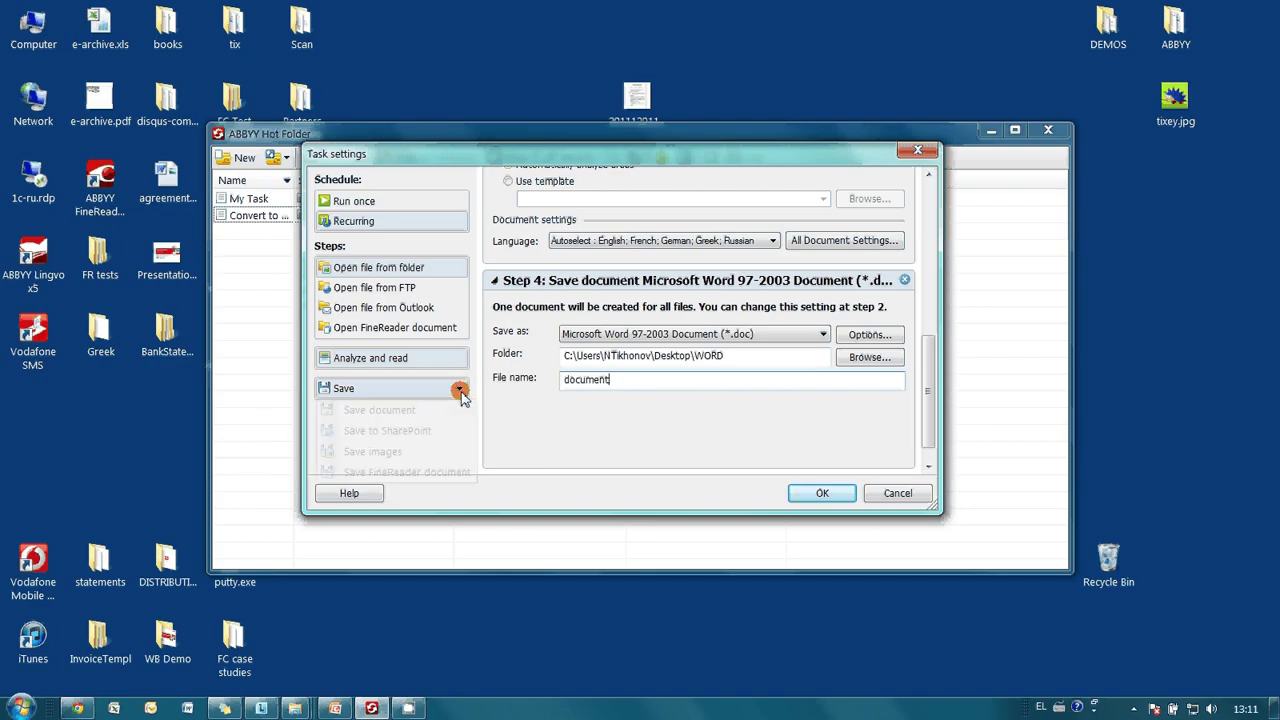
# - Add a second Save document step as PDF Document (*.pdf) and open its options
pyautogui.click(417, 408)
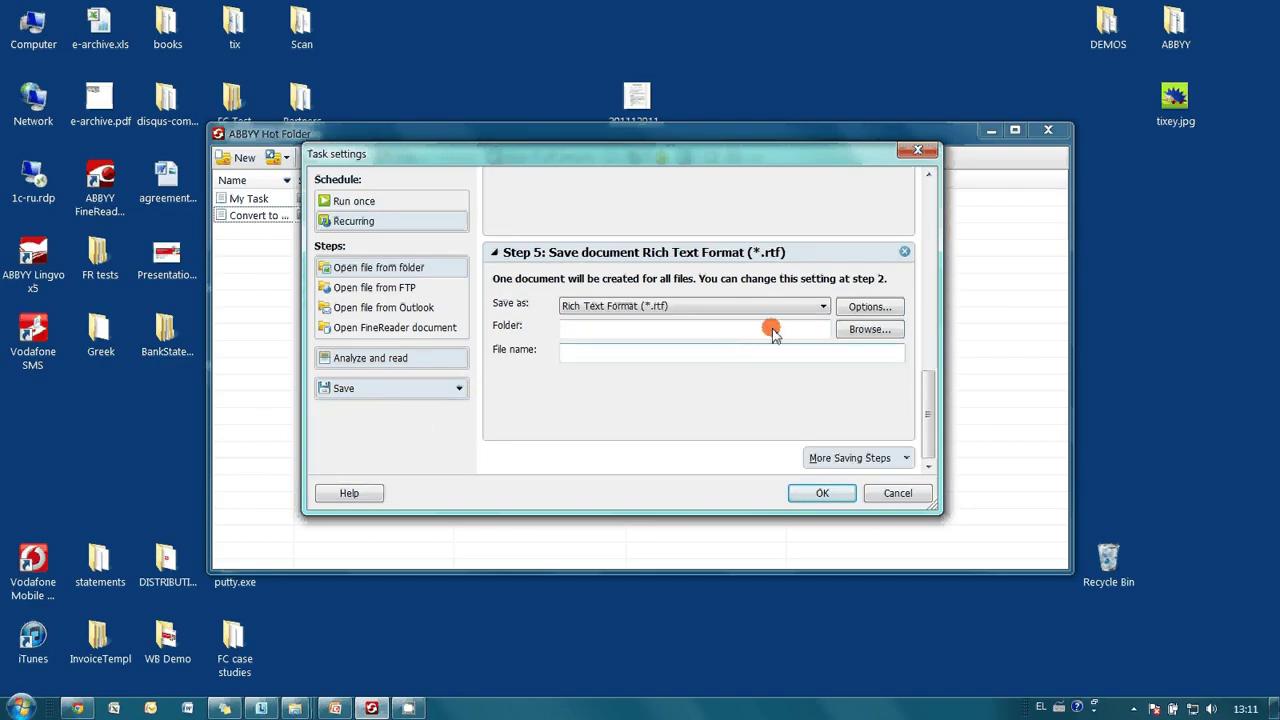
pyautogui.click(821, 306)
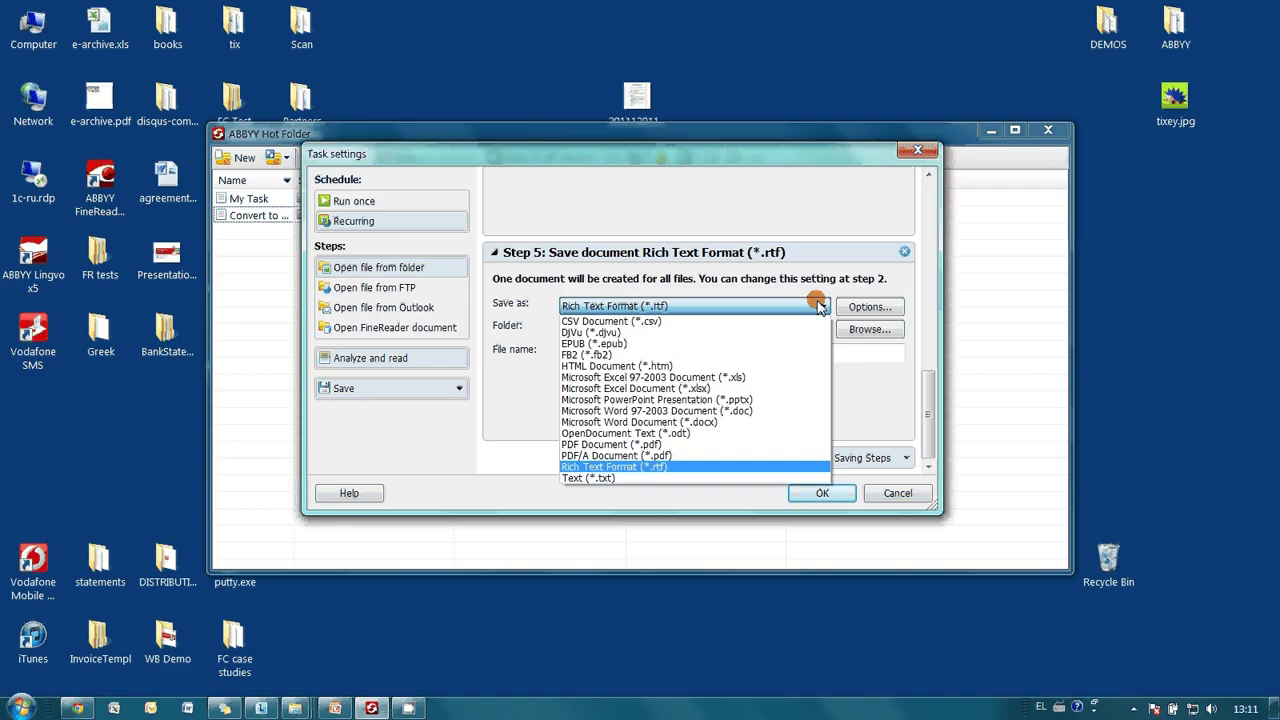
pyautogui.click(628, 444)
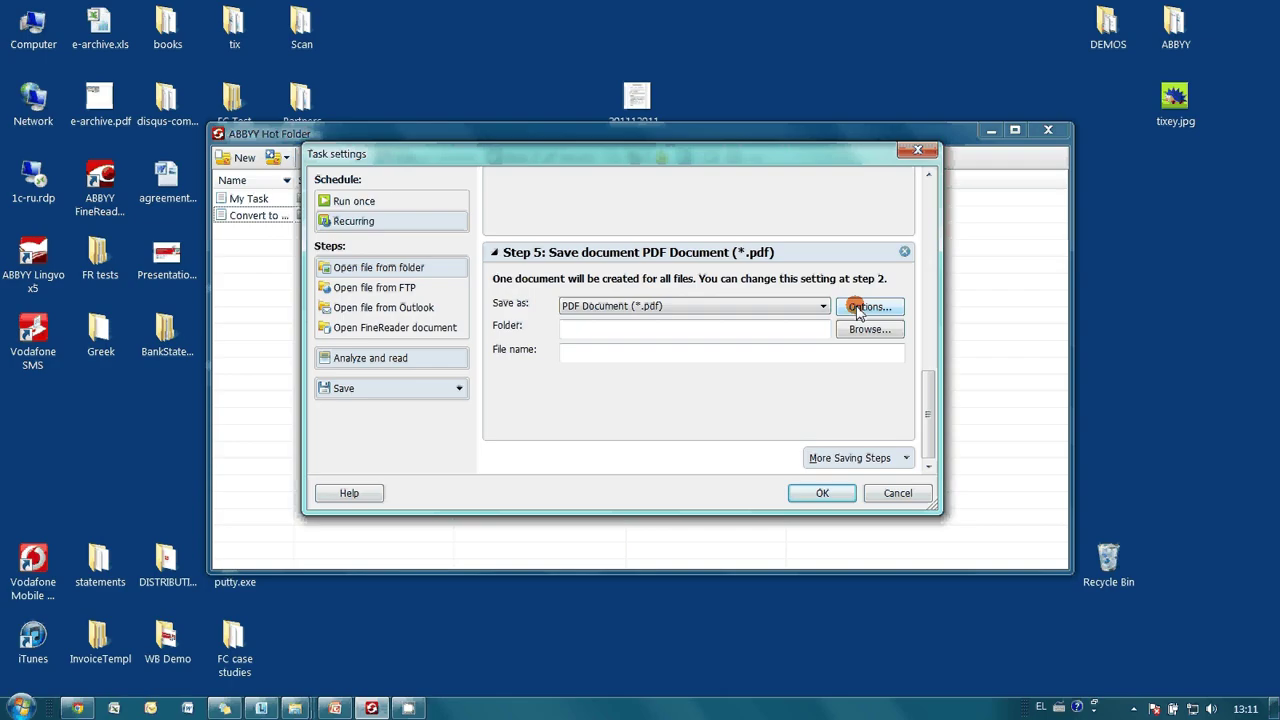
pyautogui.click(856, 310)
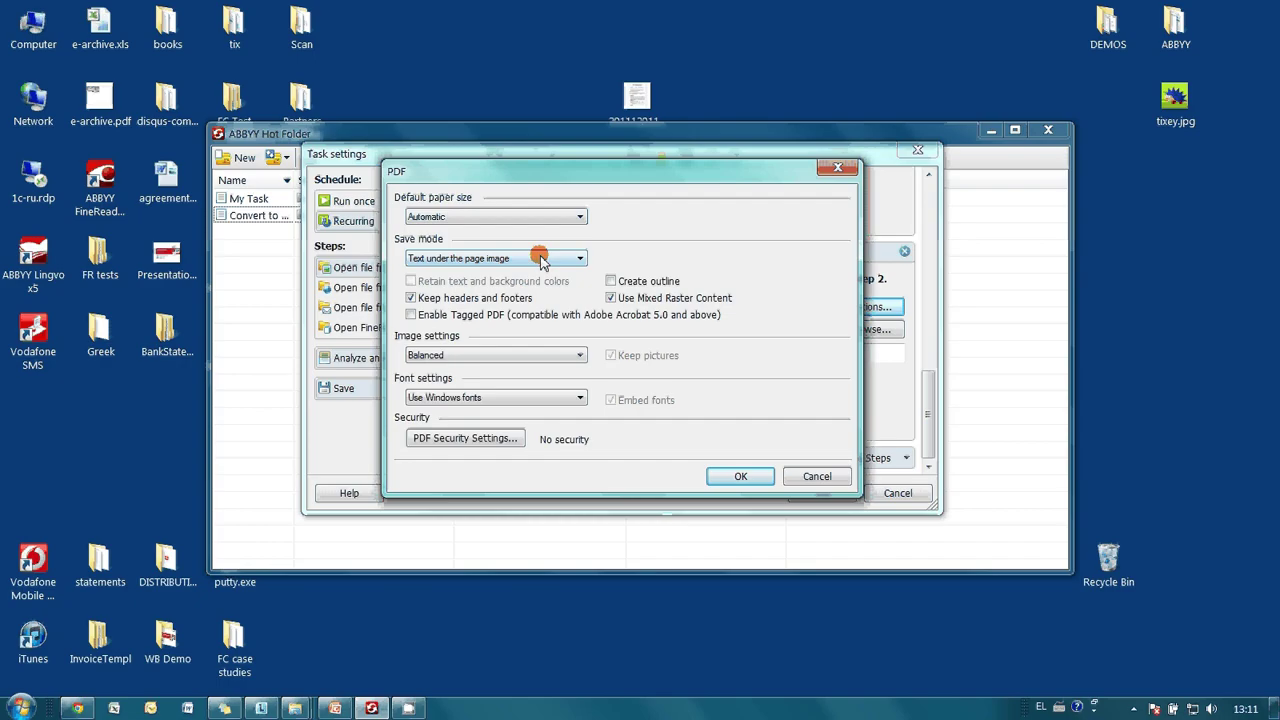
# - Keep default PDF options and save the PDF as 'document' in the desktop PDF folder
pyautogui.click(740, 478)
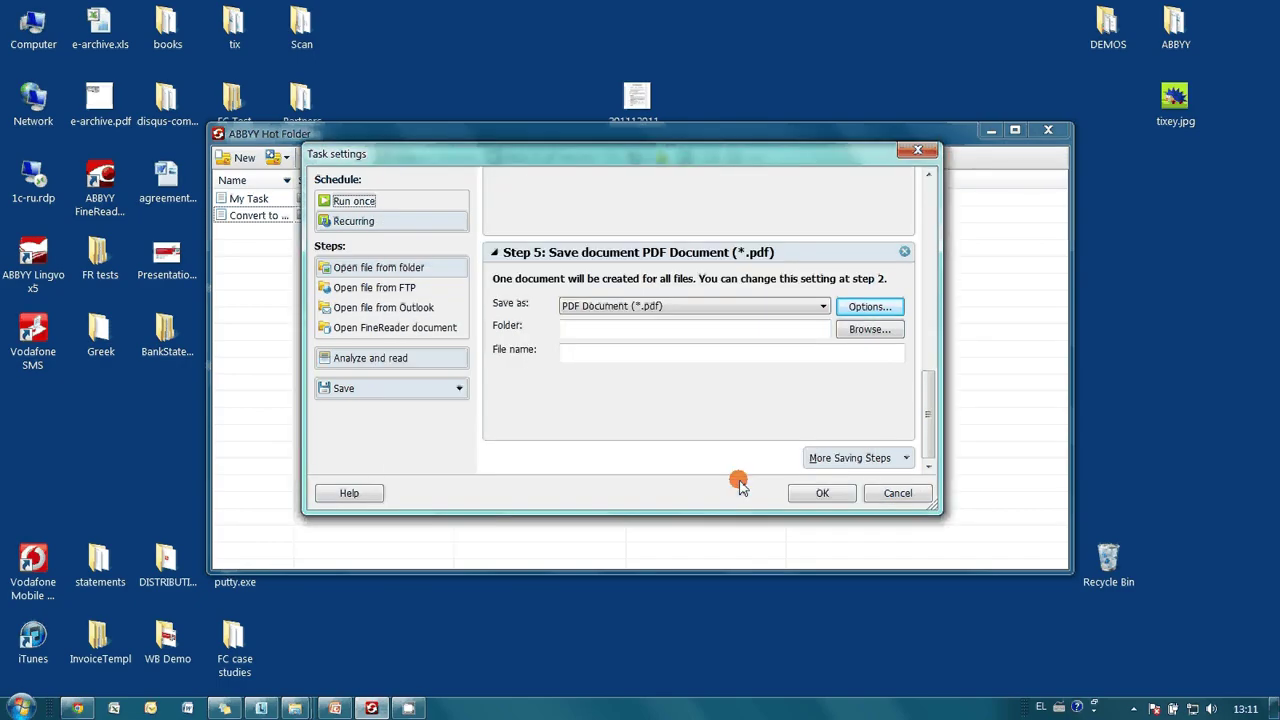
pyautogui.click(866, 330)
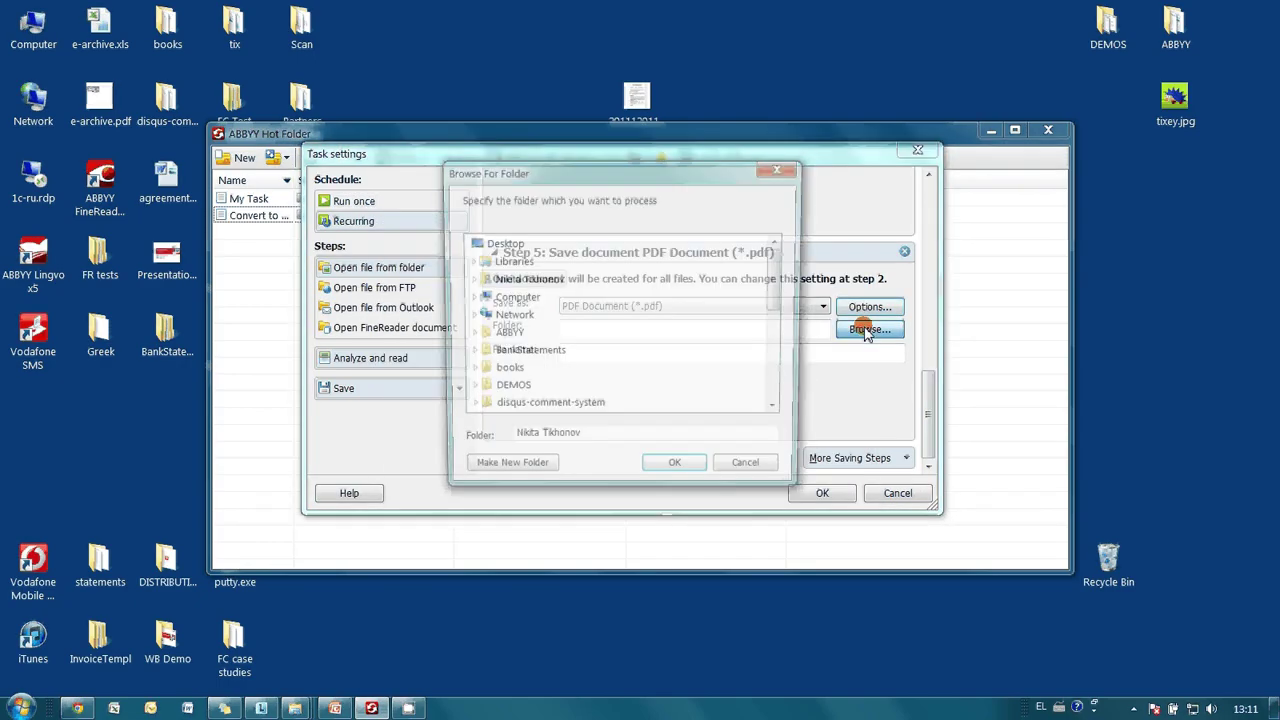
pyautogui.moveTo(777, 272); pyautogui.dragTo(779, 400)
pyautogui.click(493, 318)
pyautogui.click(672, 474)
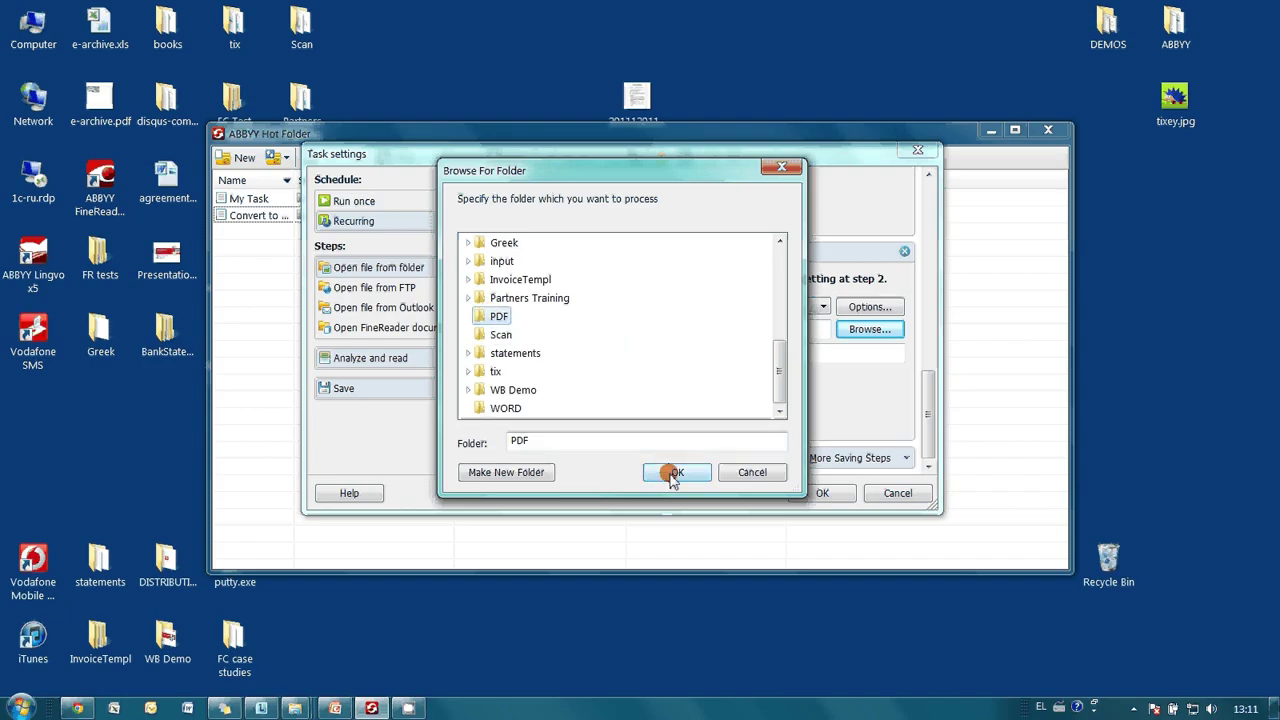
pyautogui.click(592, 355)
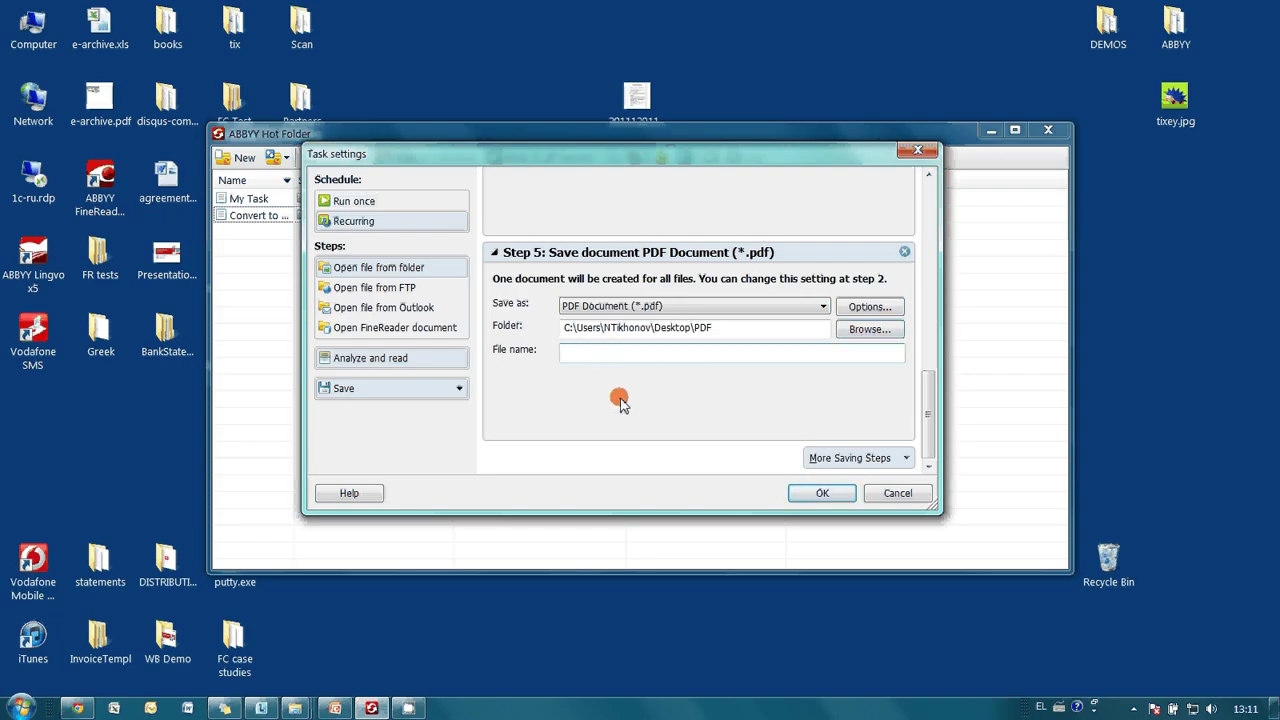
pyautogui.write('document')
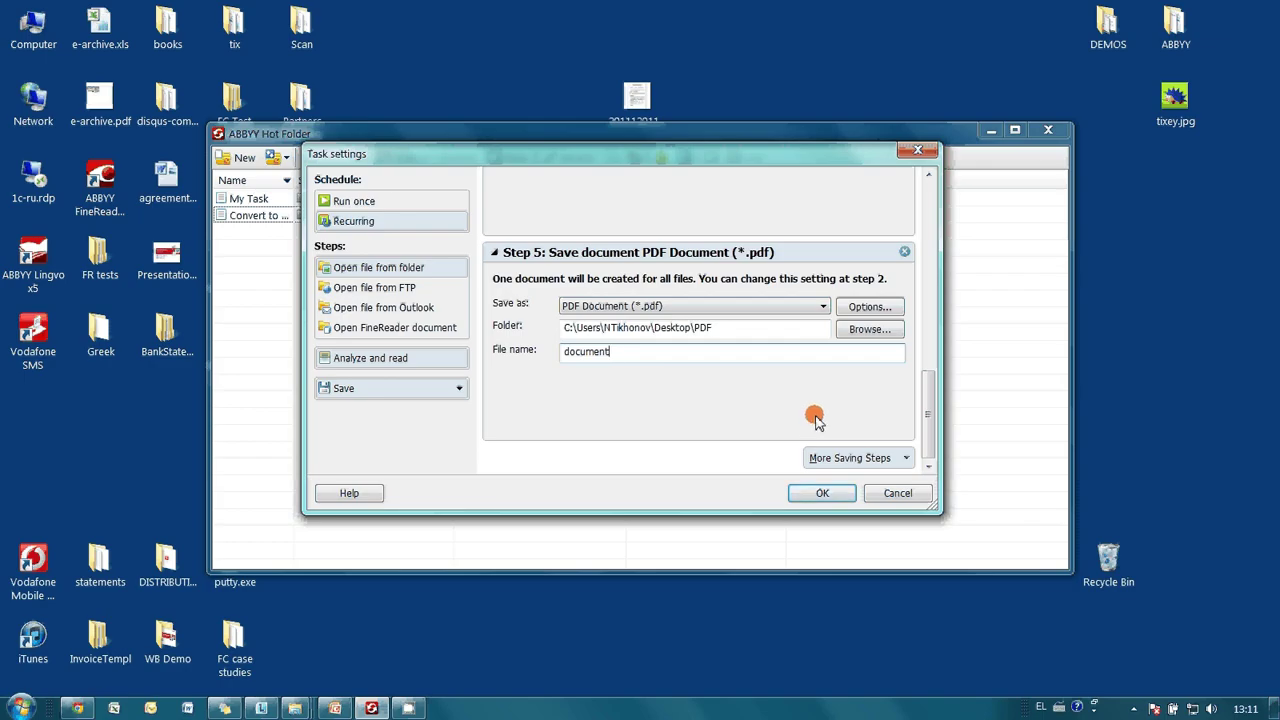
# - Save the conversion task, then move the window aside to show the WORD and PDF folders
pyautogui.click(820, 492)
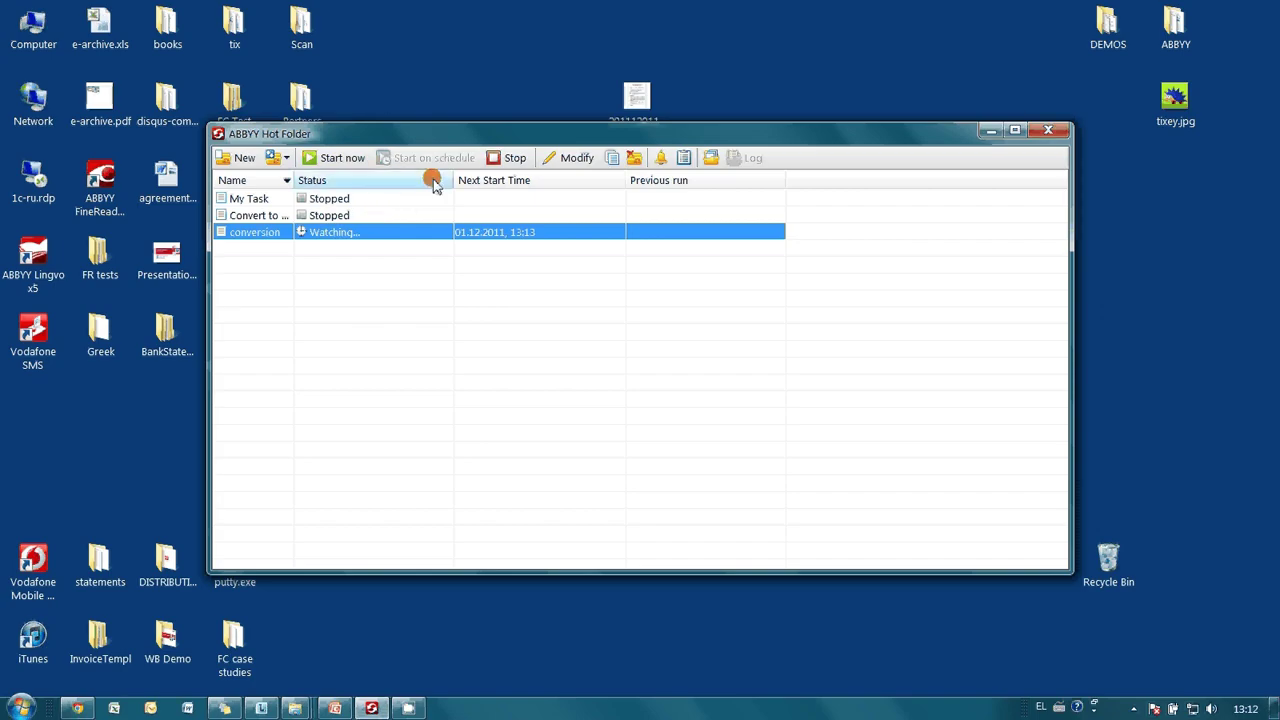
pyautogui.moveTo(497, 139); pyautogui.dragTo(508, 236)
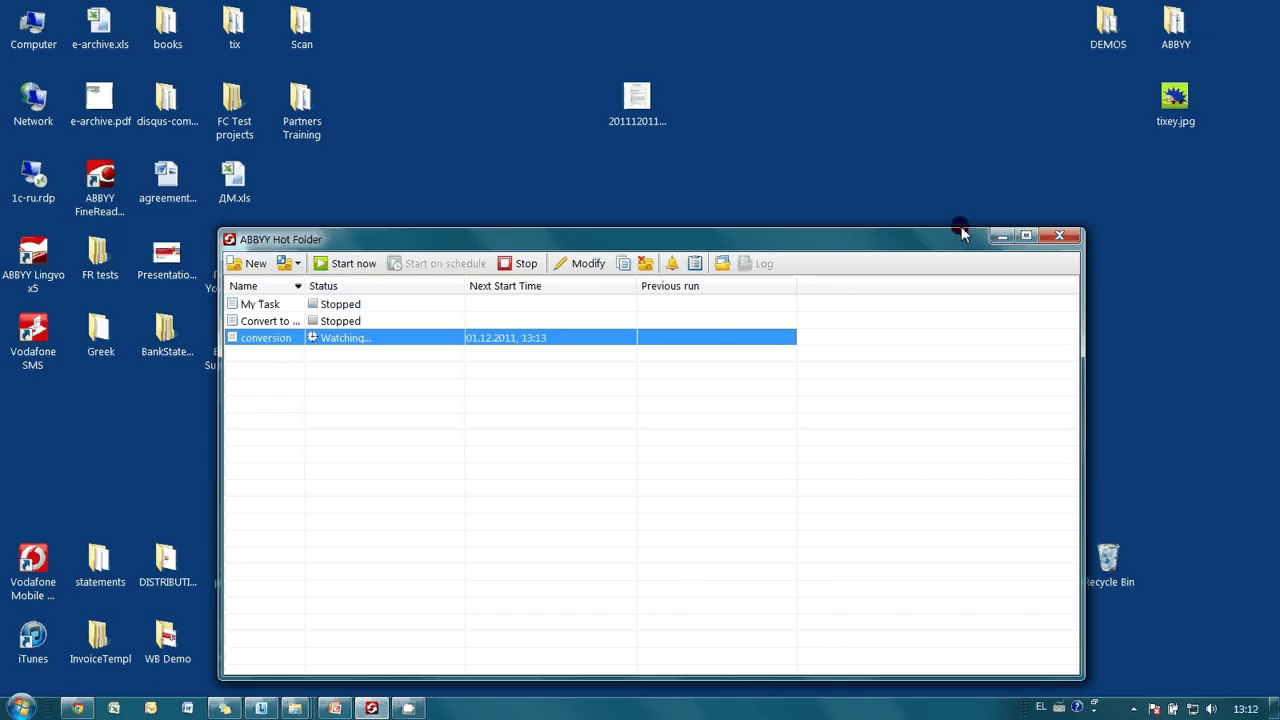
pyautogui.moveTo(934, 237); pyautogui.dragTo(452, 132)
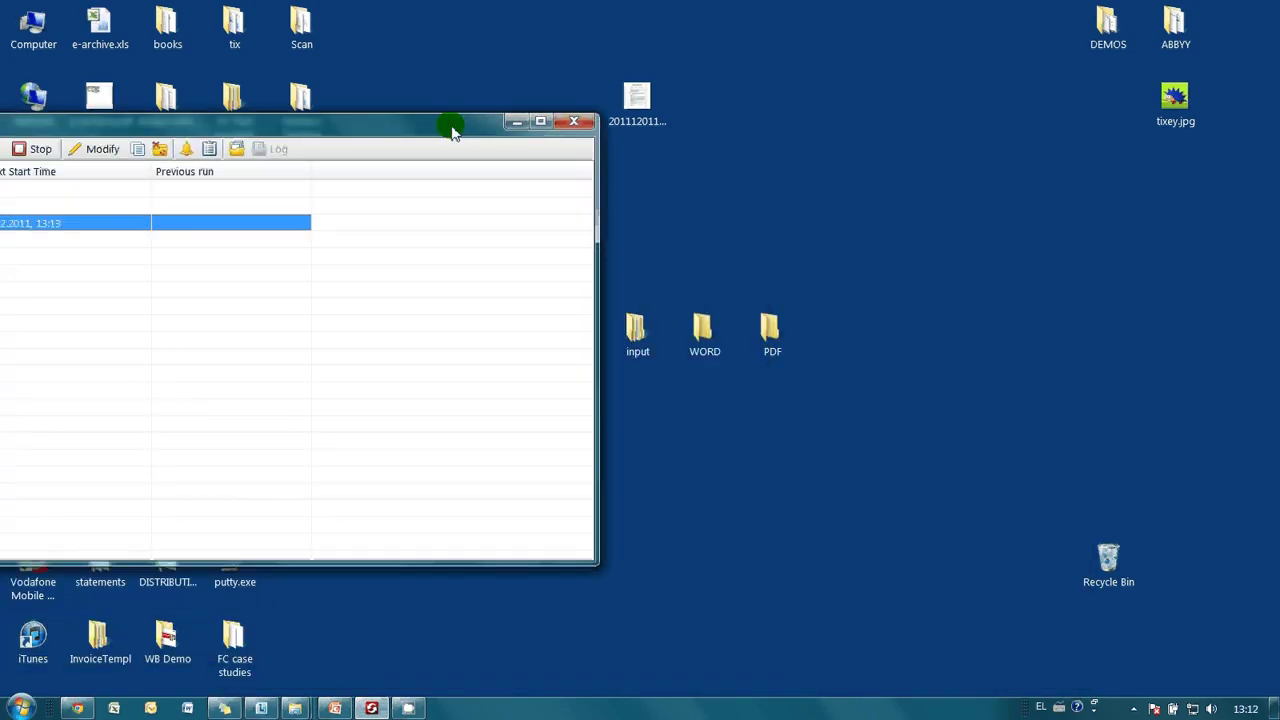
pyautogui.click(705, 358)
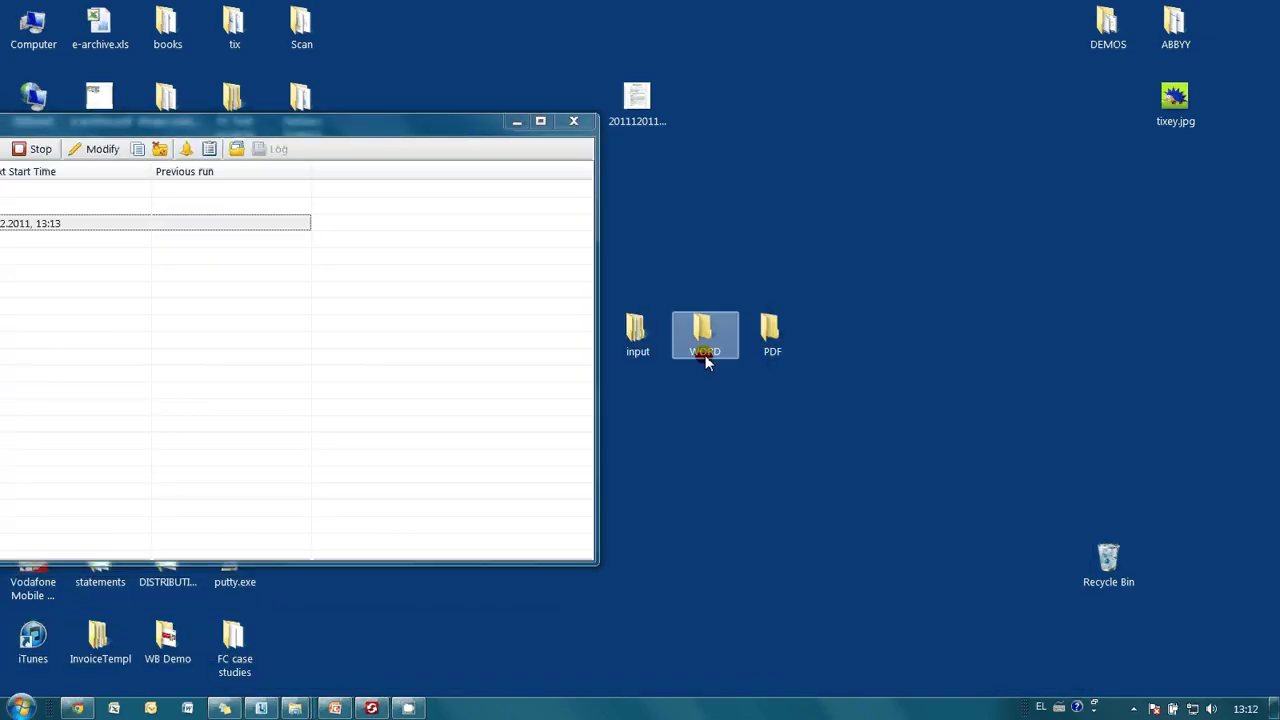
pyautogui.click(775, 348)
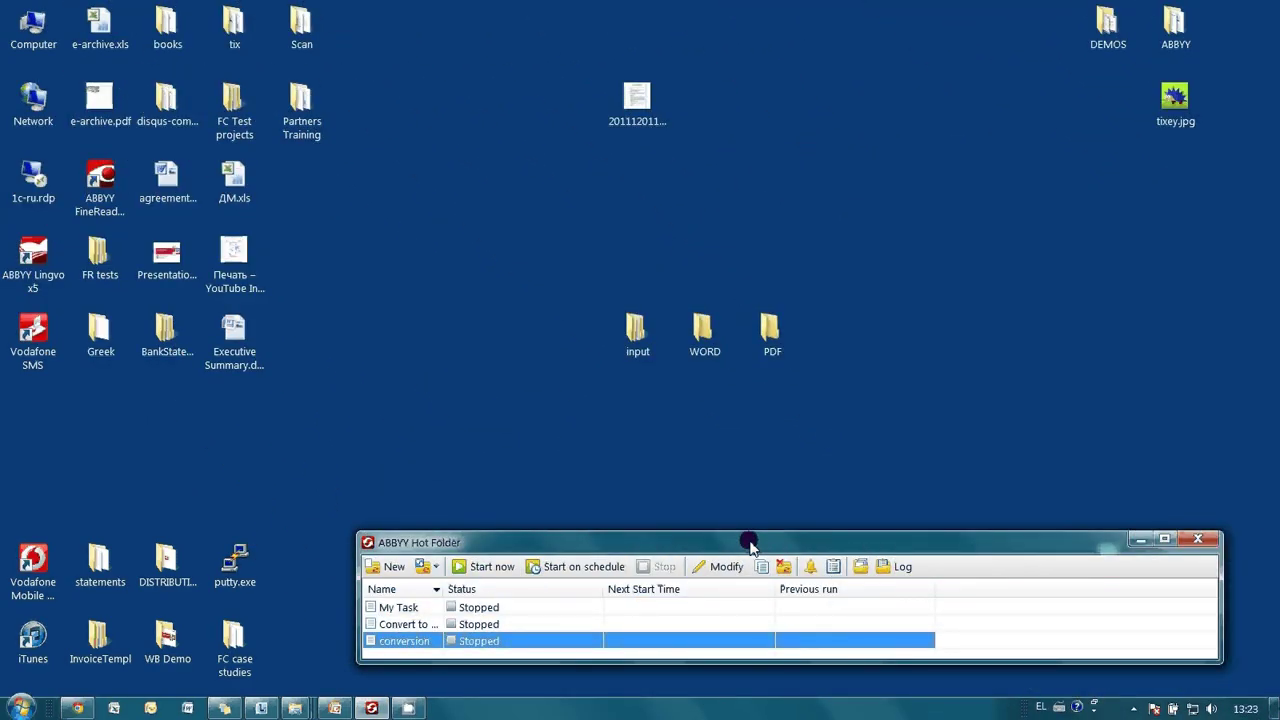
pyautogui.click(570, 644)
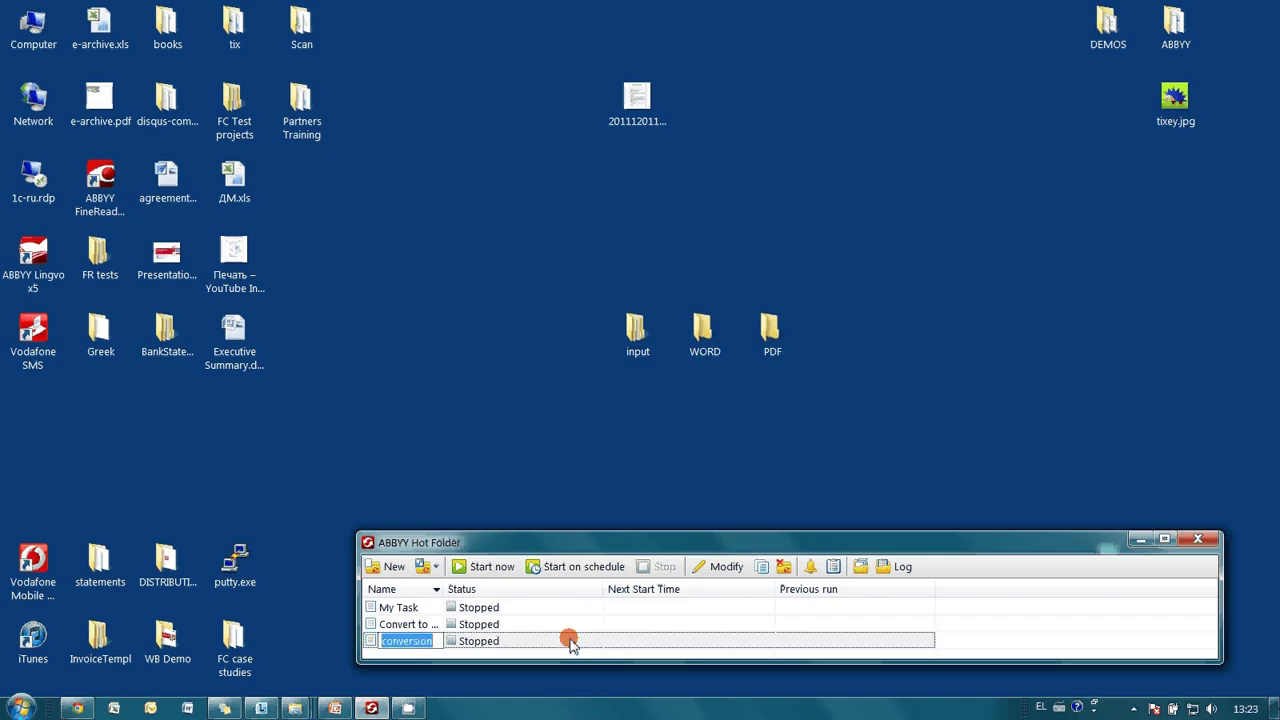
pyautogui.click(493, 567)
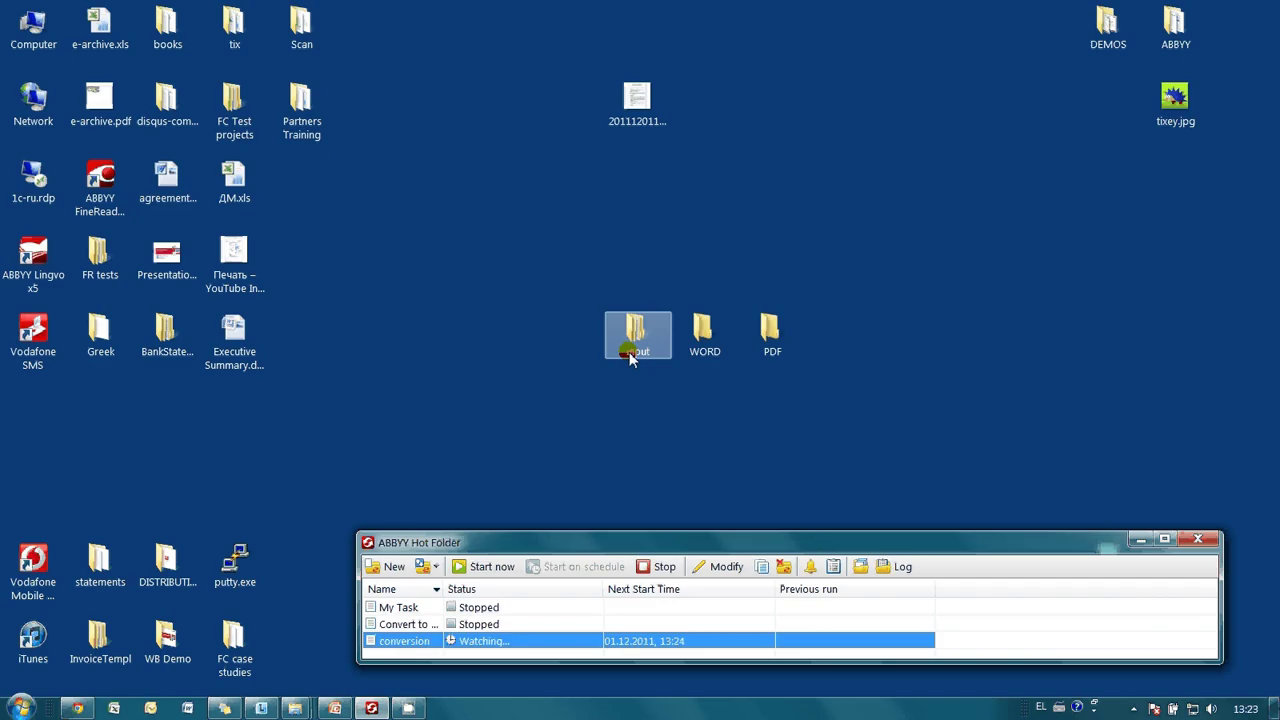
pyautogui.click(645, 108)
# - Open the 20111201 loan agreement PDF, review page 2's interest clauses, then close it
pyautogui.doubleClick(645, 108)
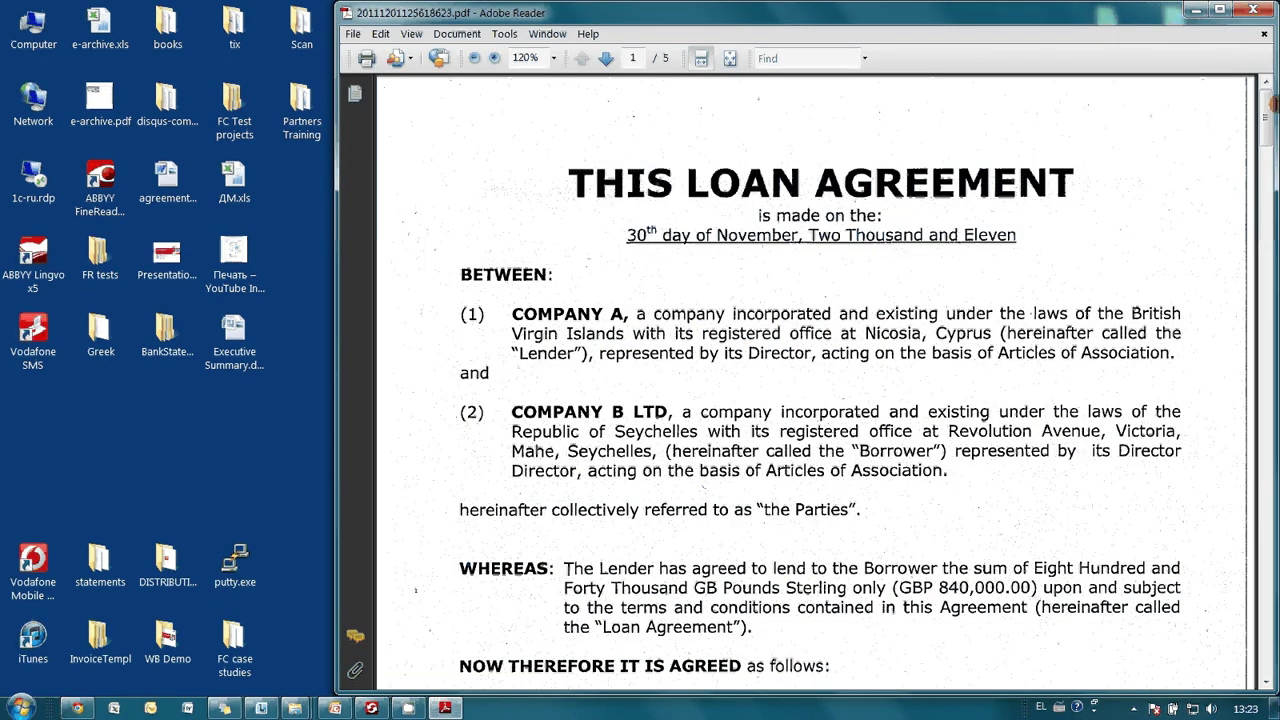
pyautogui.moveTo(1272, 103); pyautogui.dragTo(1269, 268)
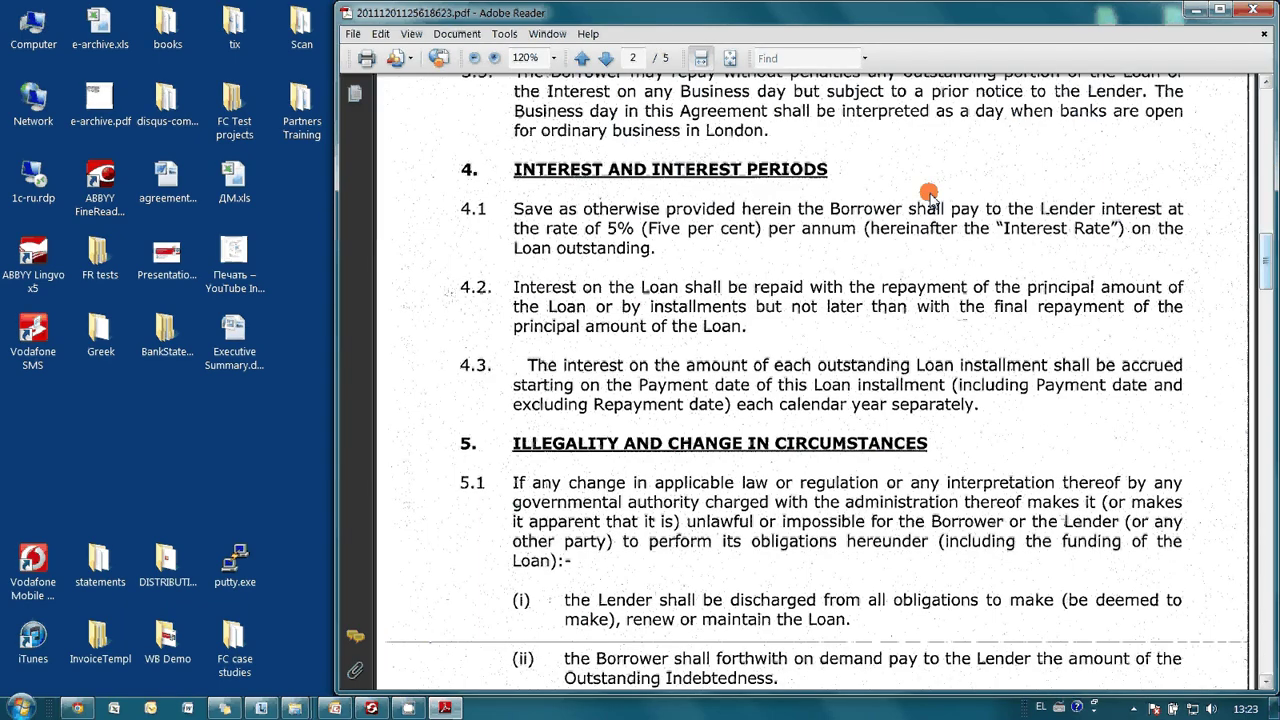
pyautogui.moveTo(667, 209); pyautogui.dragTo(1083, 292)
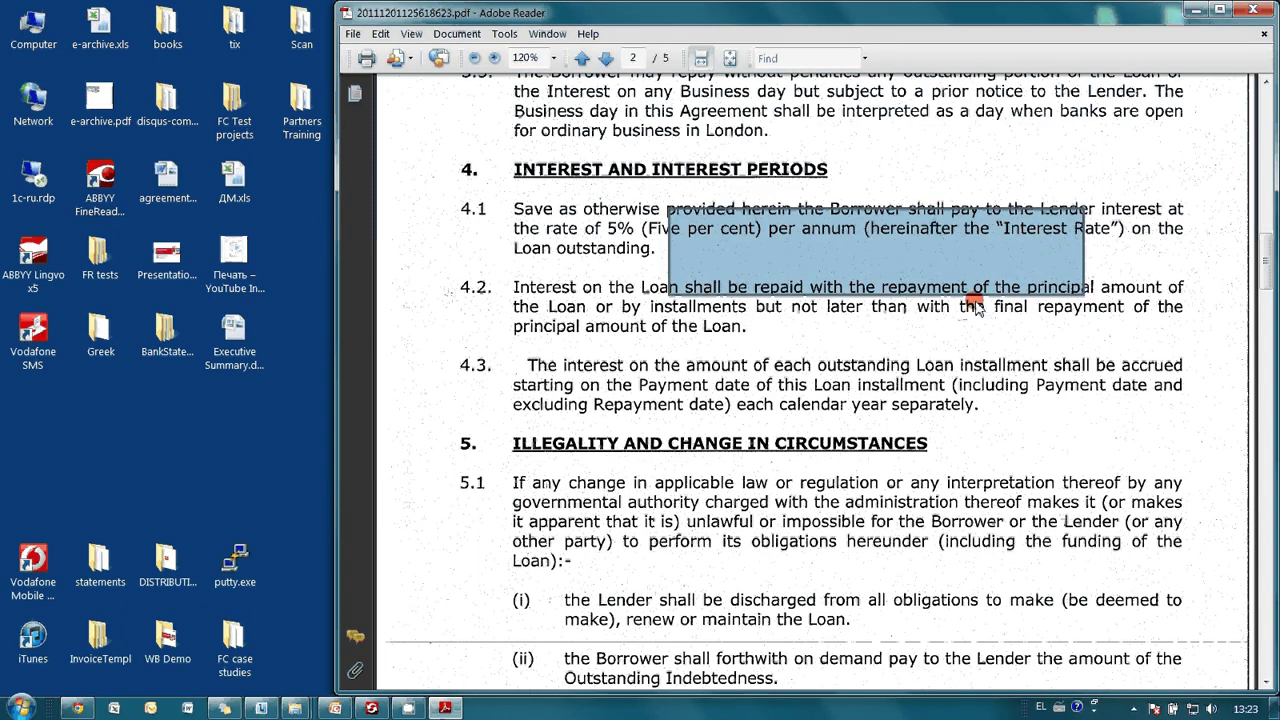
pyautogui.click(781, 60)
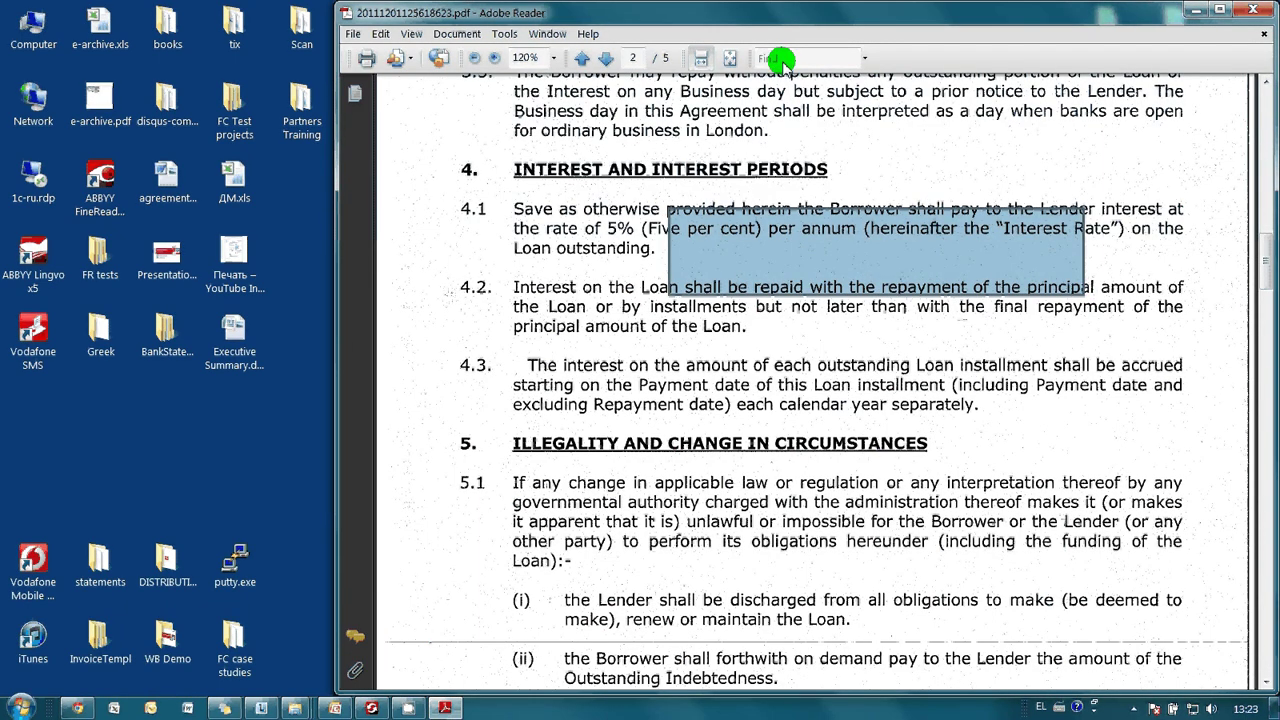
pyautogui.click(807, 242)
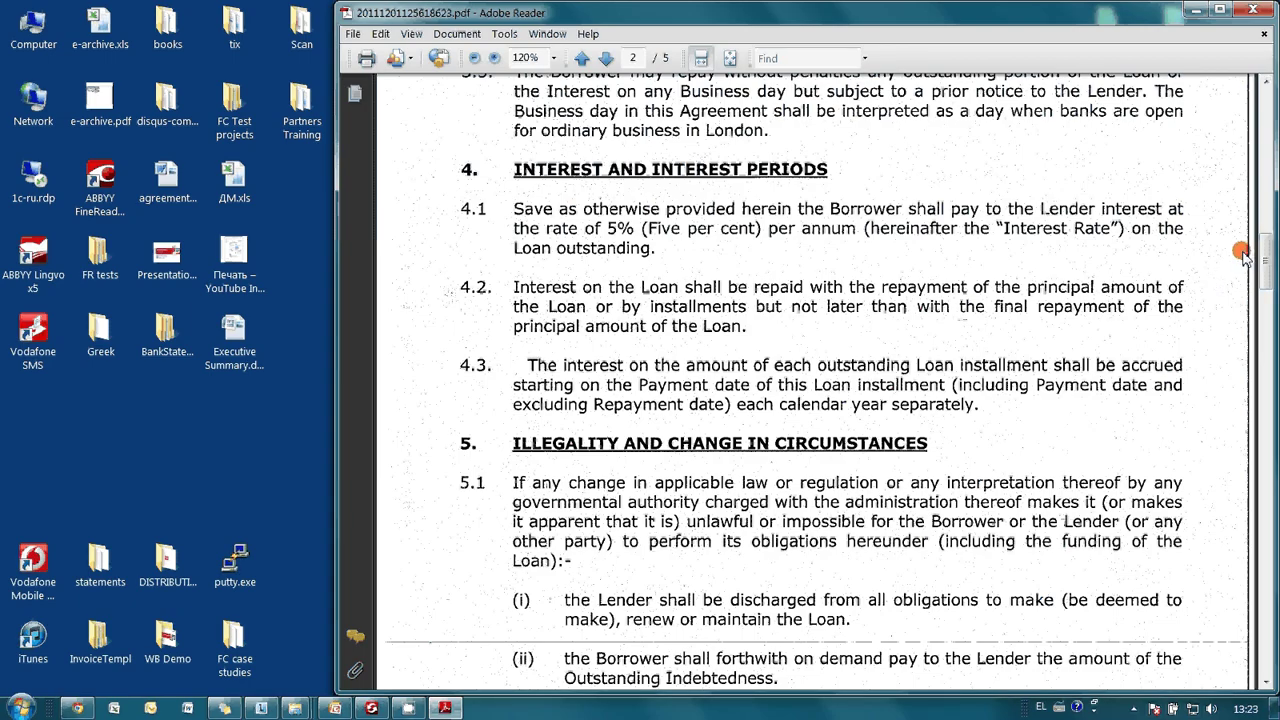
pyautogui.click(1260, 9)
# - Copy the scanned loan agreement PDF from the desktop into the input folder, then close the folder
pyautogui.click(640, 105)
pyautogui.rightClick(645, 100)
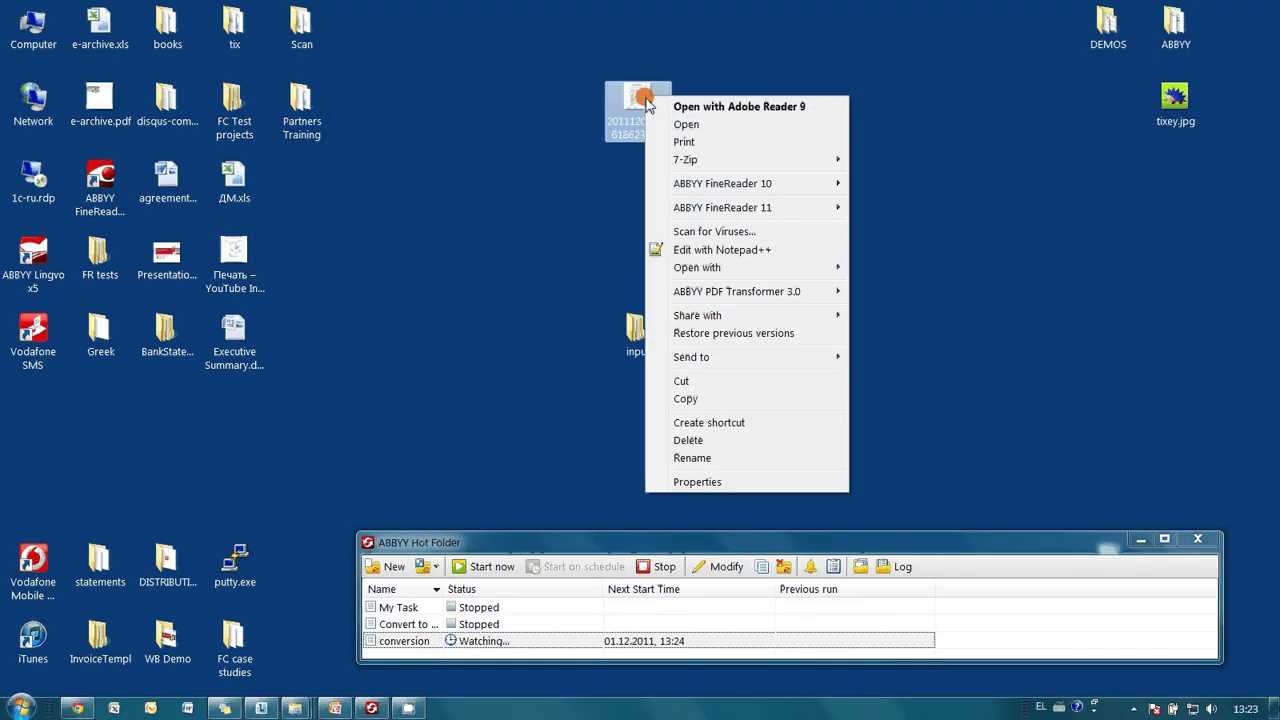
pyautogui.click(700, 399)
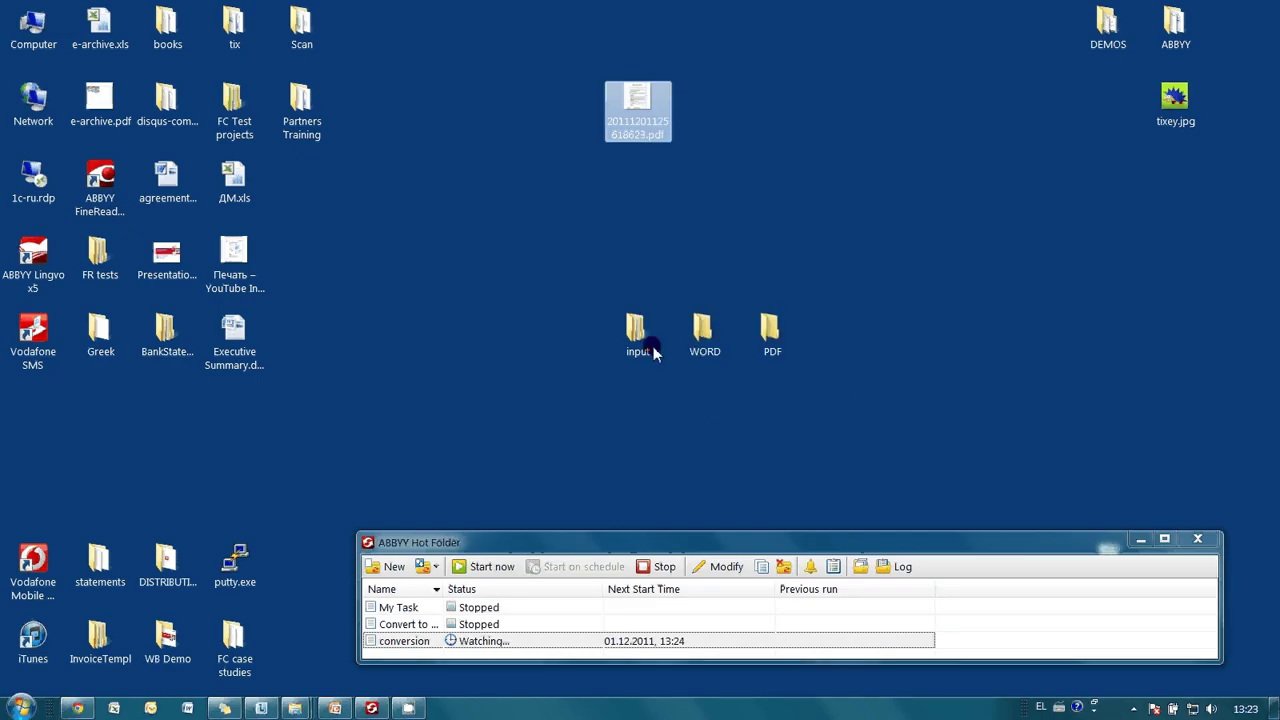
pyautogui.doubleClick(640, 335)
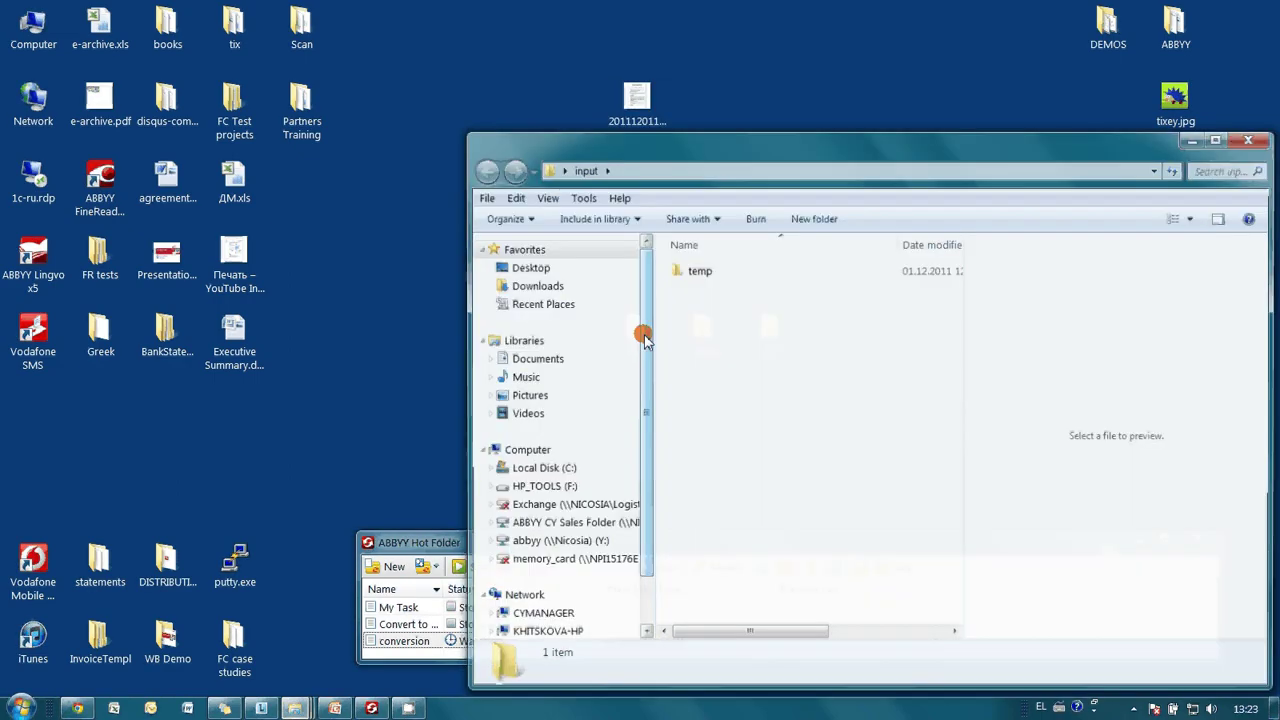
pyautogui.rightClick(765, 370)
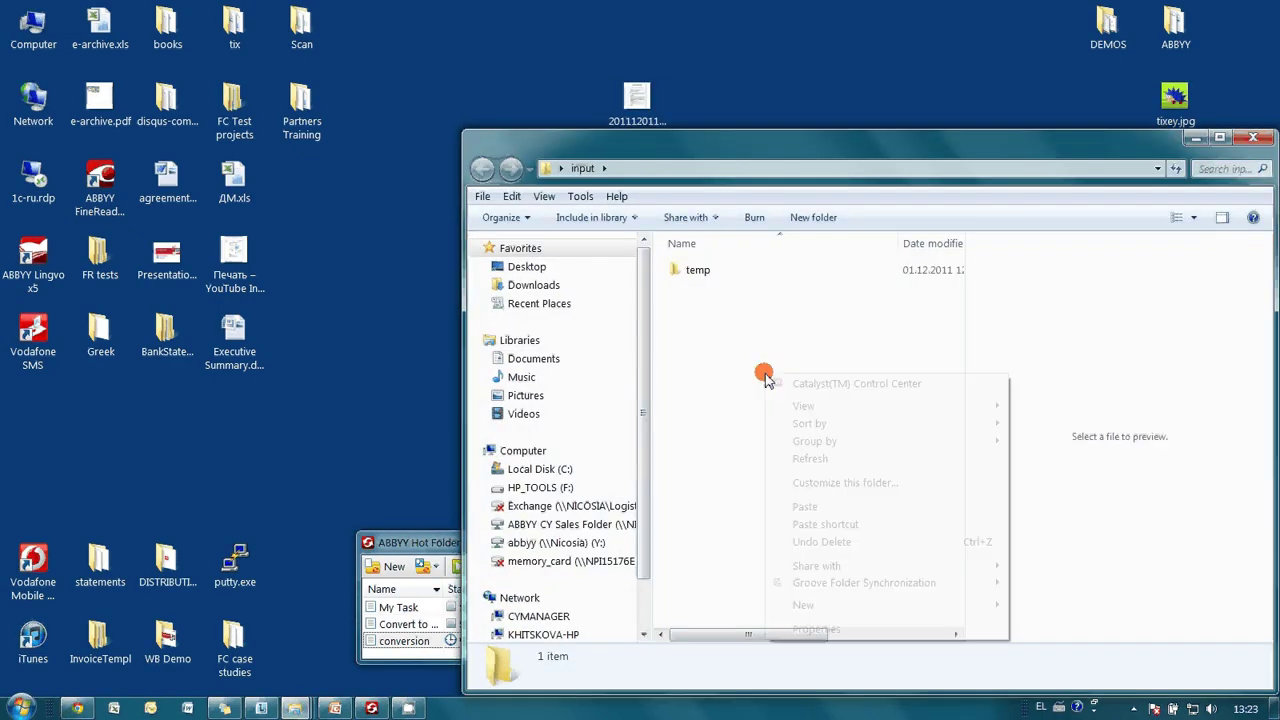
pyautogui.click(806, 507)
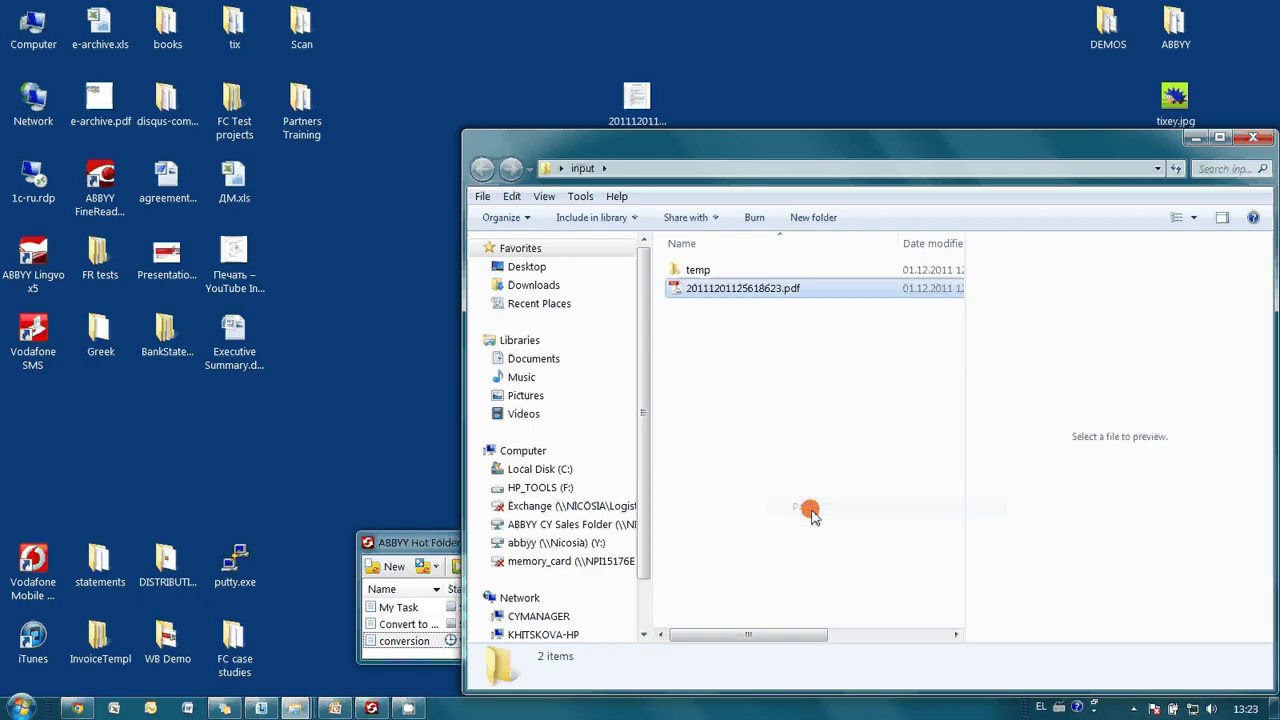
pyautogui.click(1252, 140)
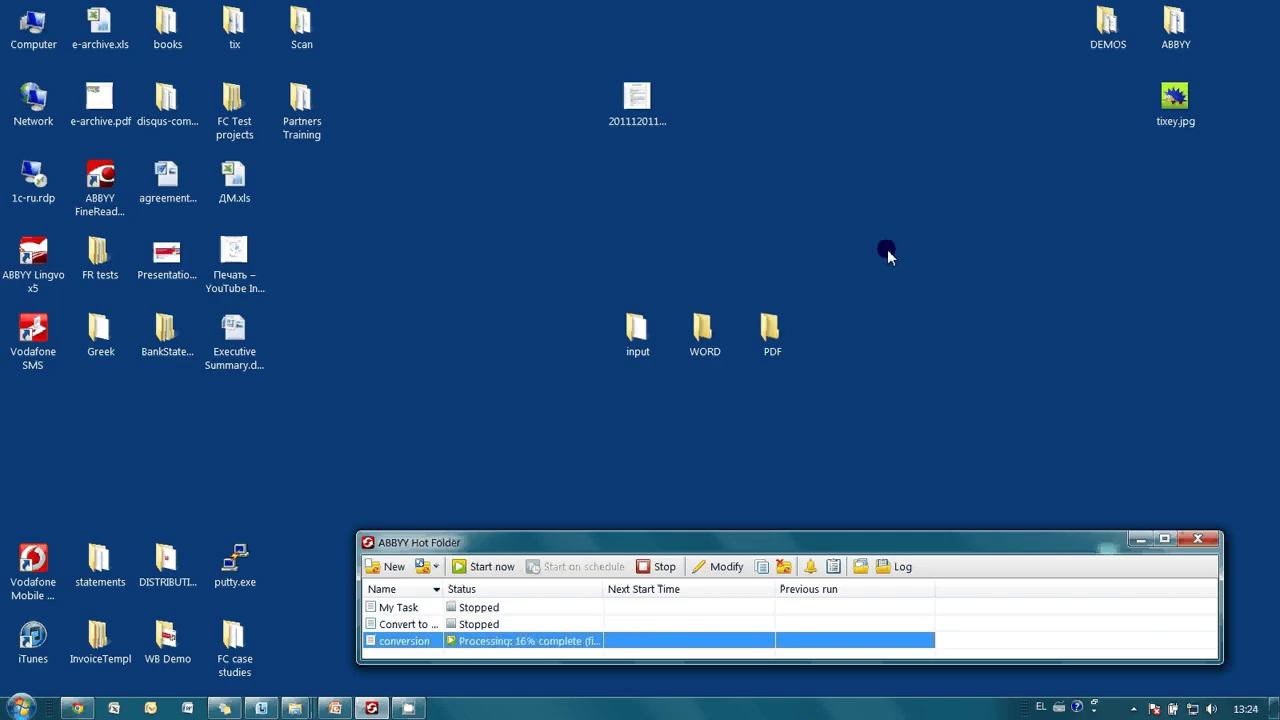
# - Select the WORD and PDF output folders and check the conversion task's completed run
pyautogui.click(700, 334)
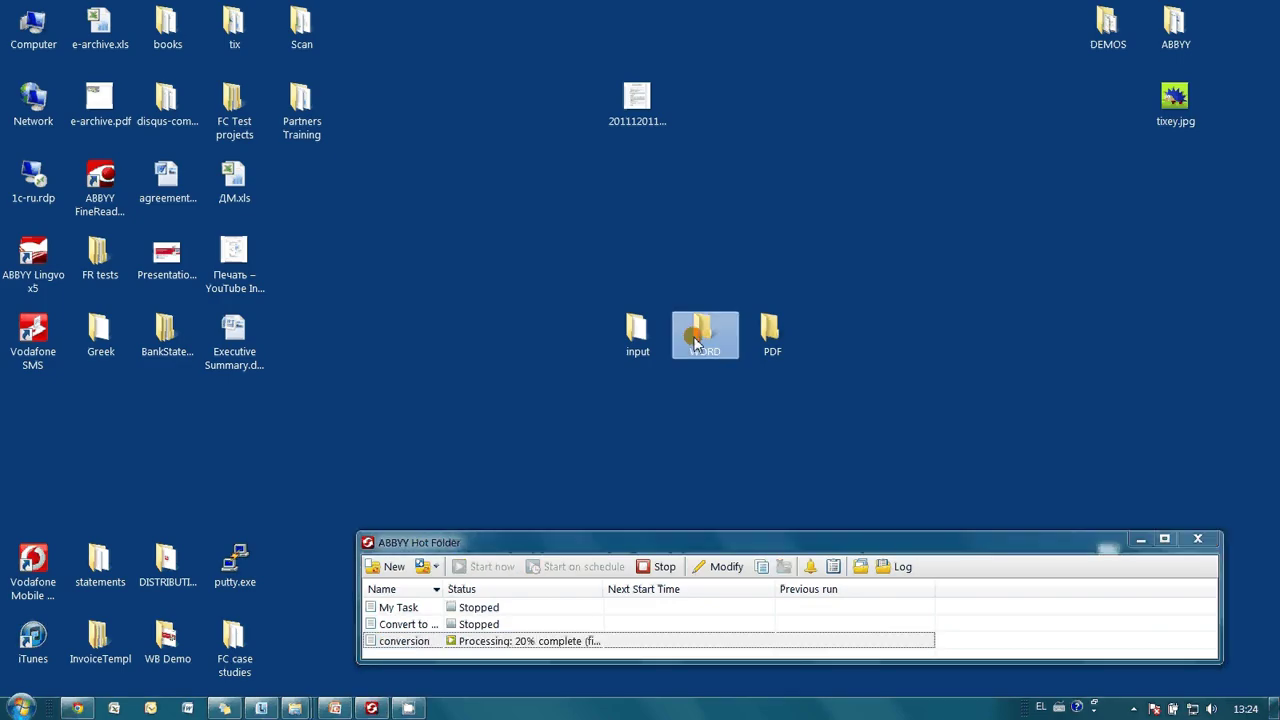
pyautogui.click(762, 335)
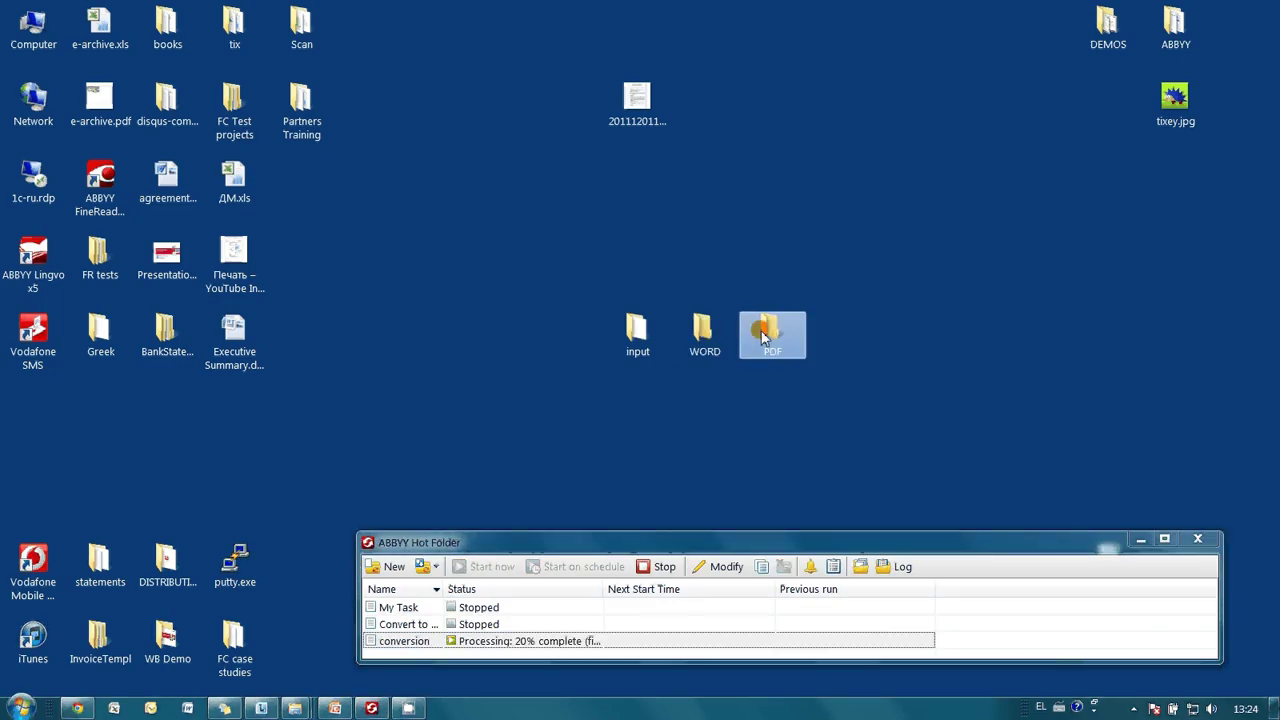
pyautogui.click(941, 624)
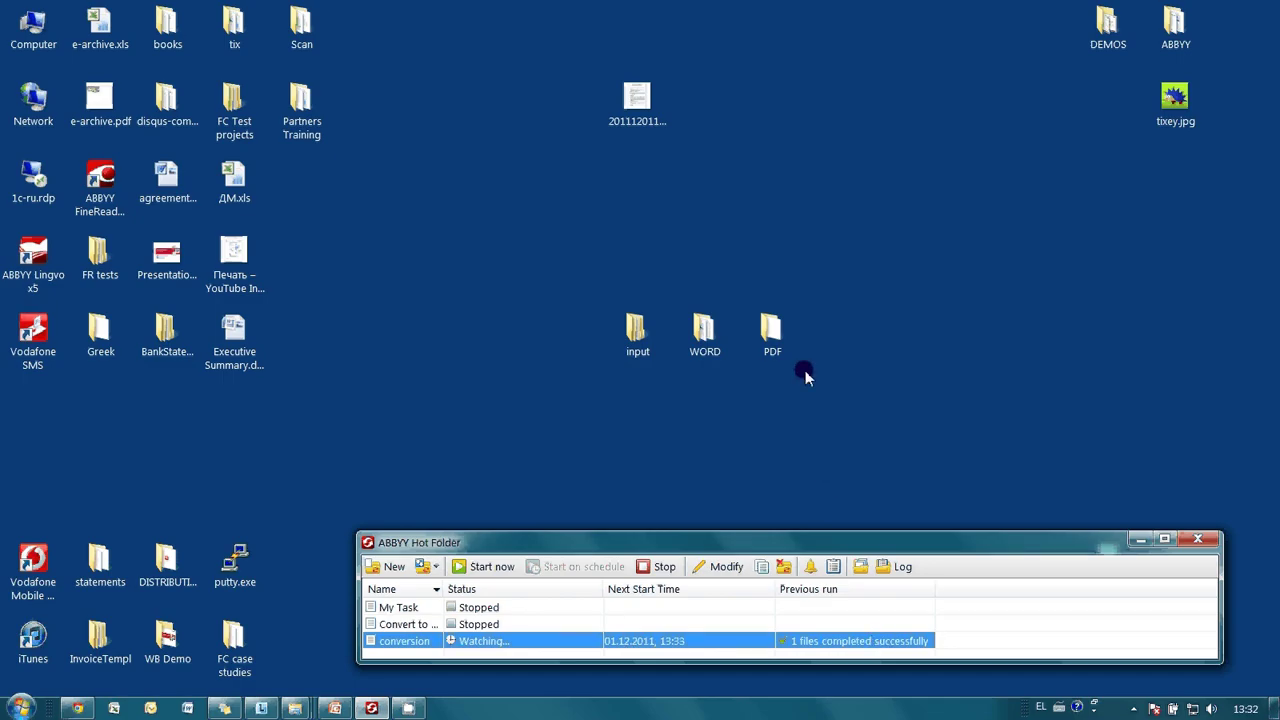
# - Open the PDF output folder and select 'document - 01.12.2011 13-24-00.pdf' inside it
pyautogui.doubleClick(772, 334)
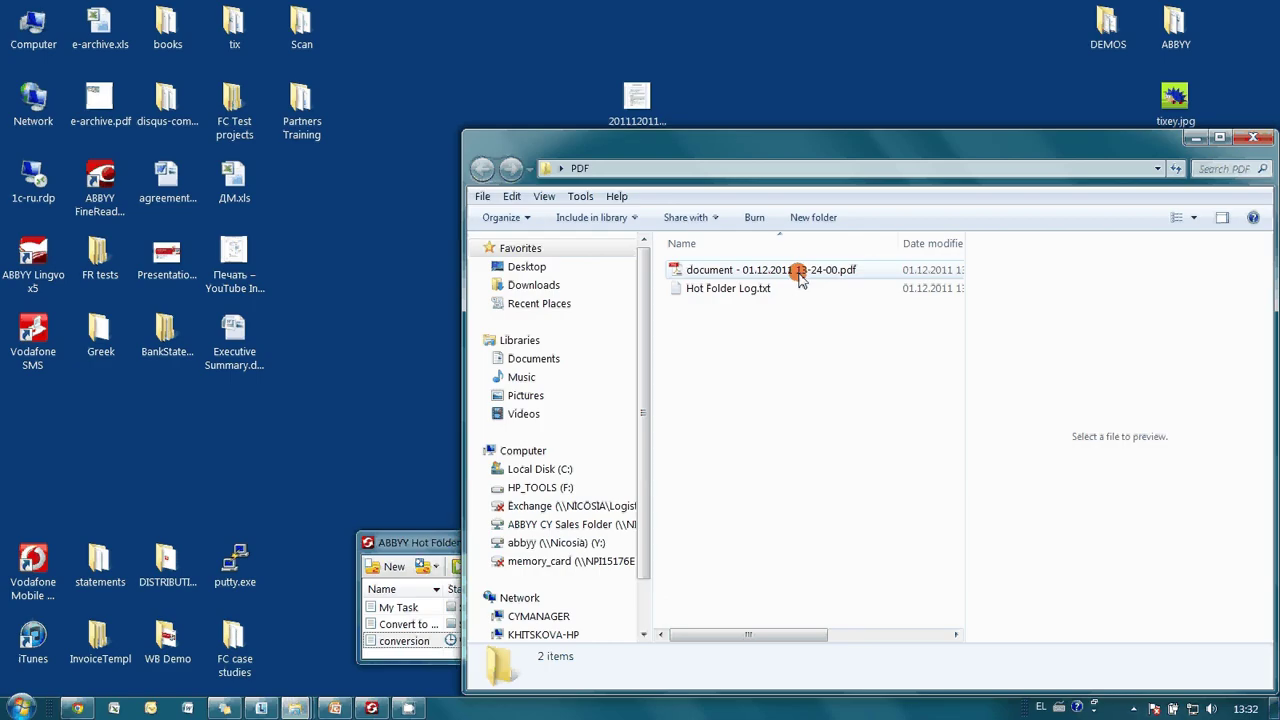
pyautogui.click(800, 279)
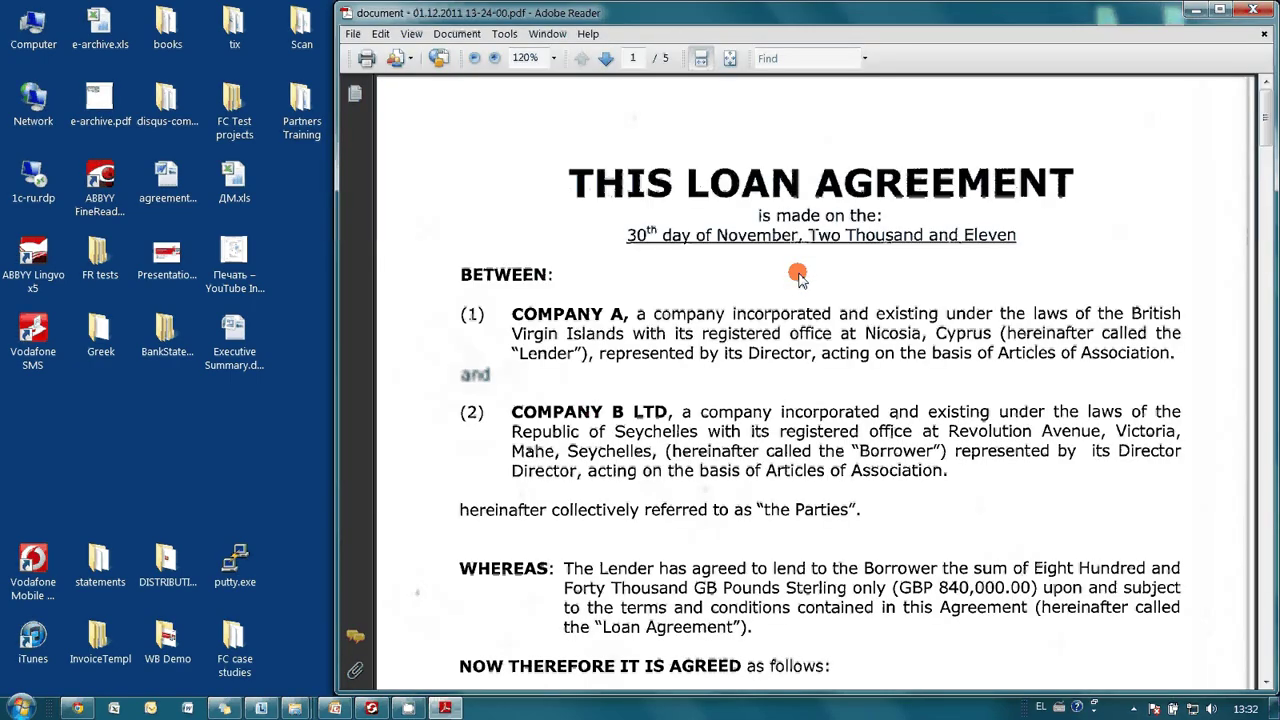
# - Search the converted PDF for 'interest' and select paragraph 3.3 as text
pyautogui.click(805, 58)
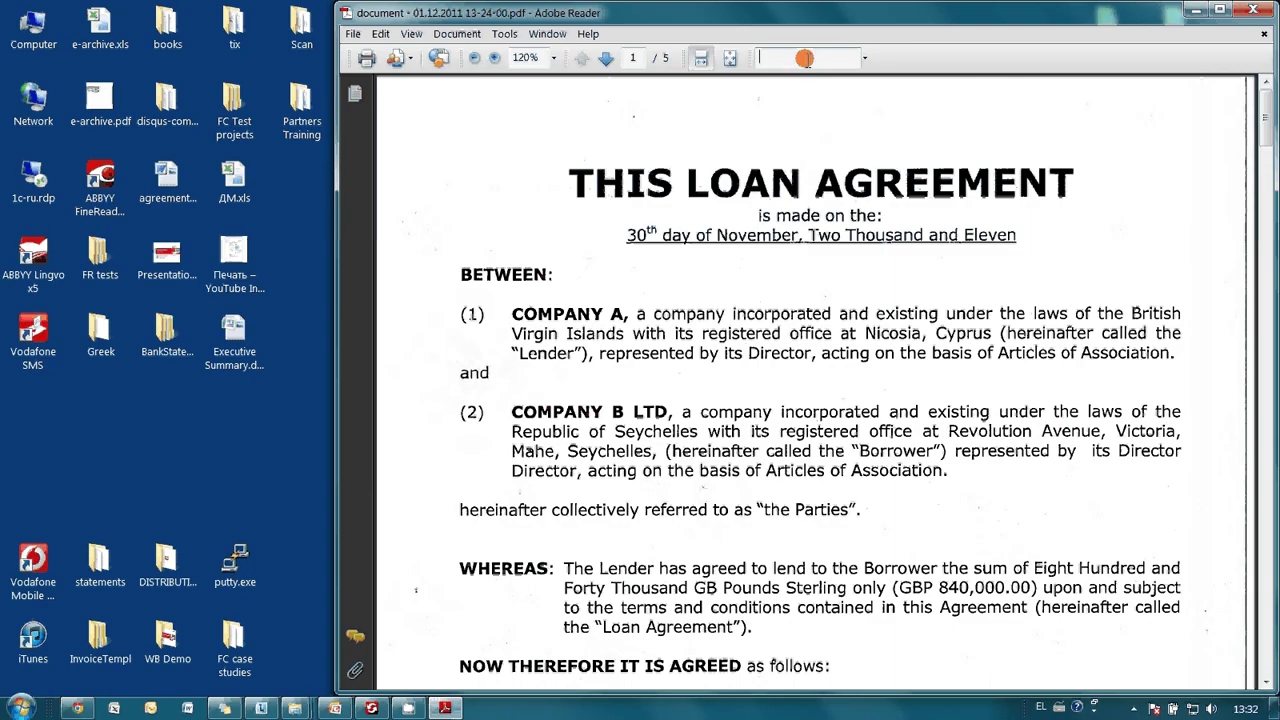
pyautogui.write('interest')
pyautogui.press('Return')
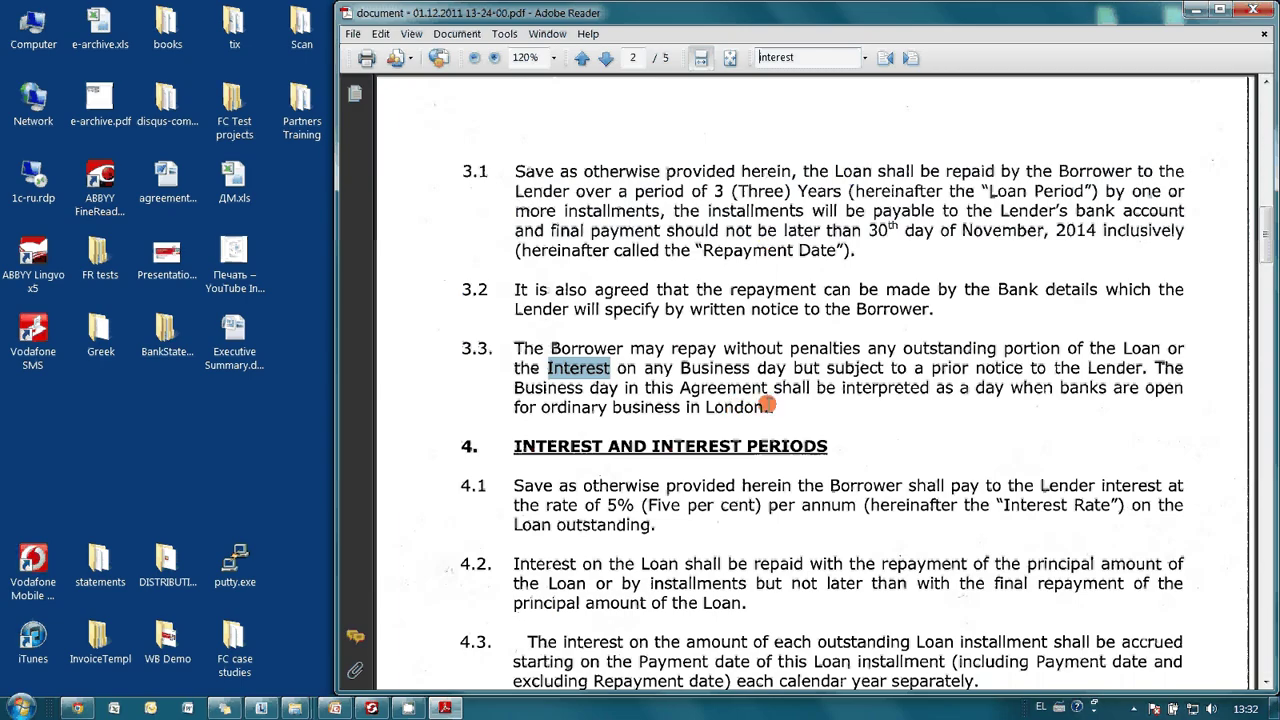
pyautogui.moveTo(767, 406); pyautogui.dragTo(540, 356)
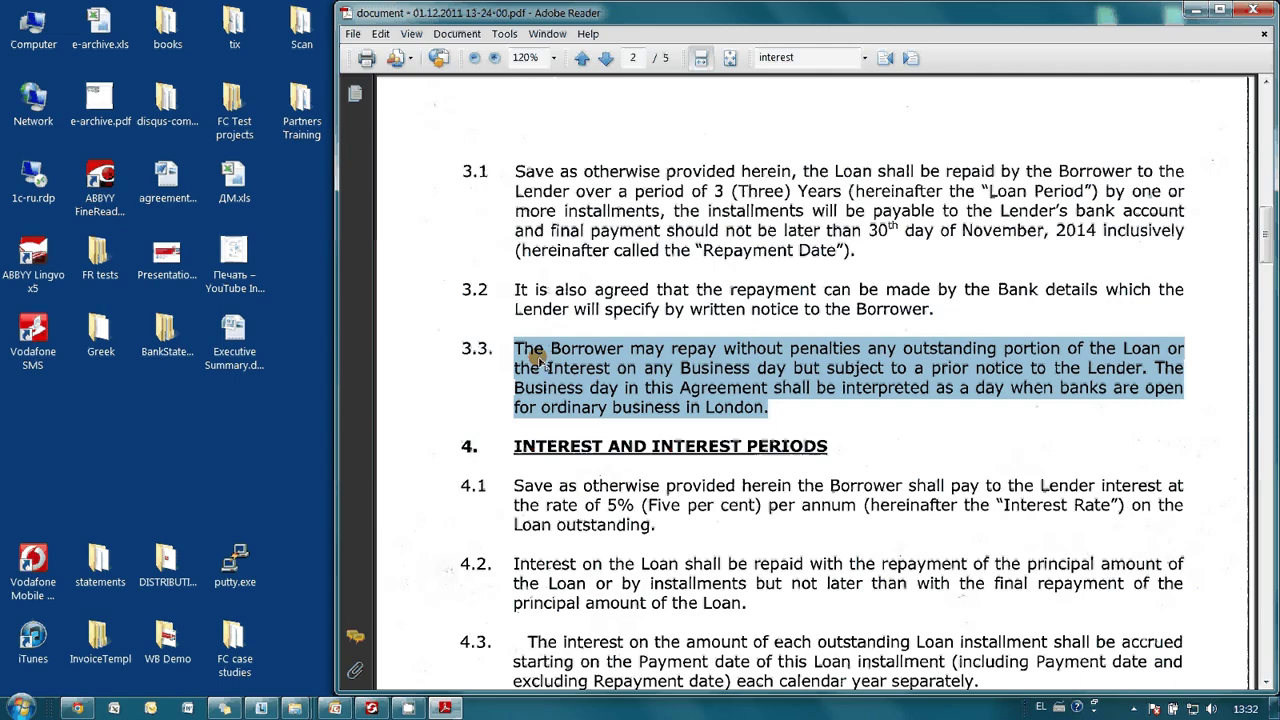
# - Paste paragraph 3.3 into Notepad, close it without saving, then close the converted PDF
pyautogui.press('super+r')
pyautogui.press('Return')
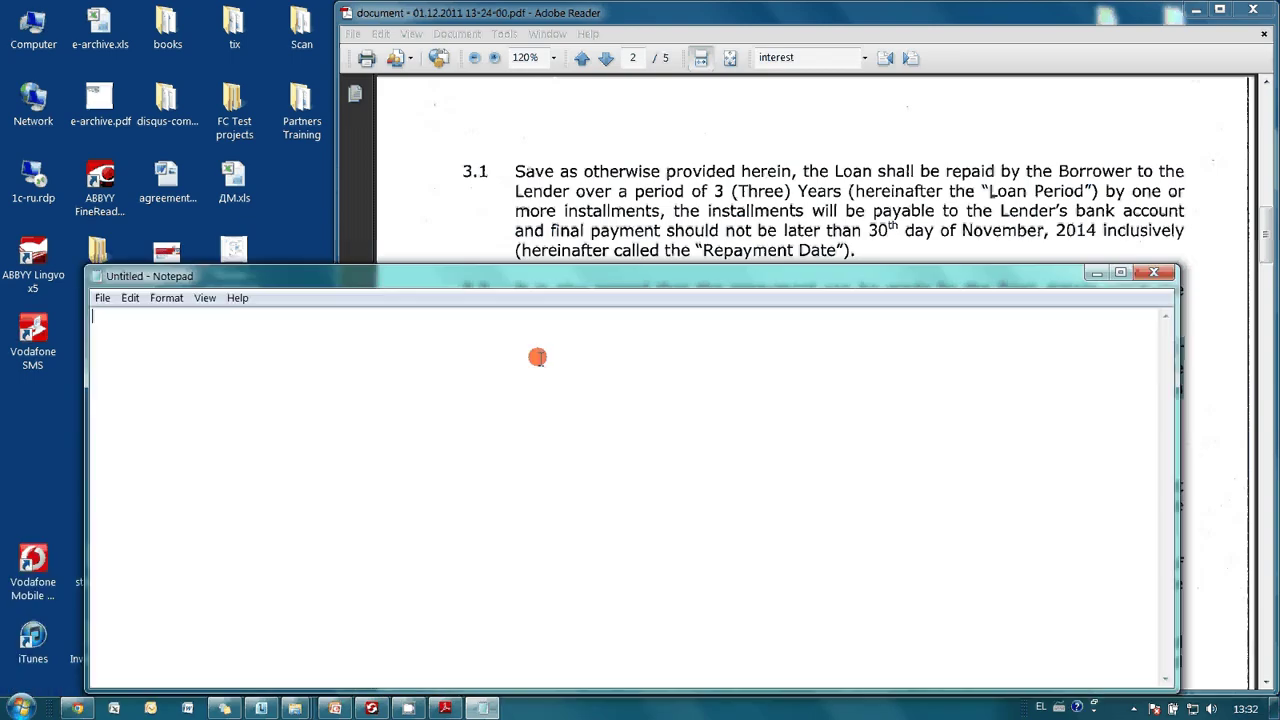
pyautogui.hotkey('ctrl', 'v')
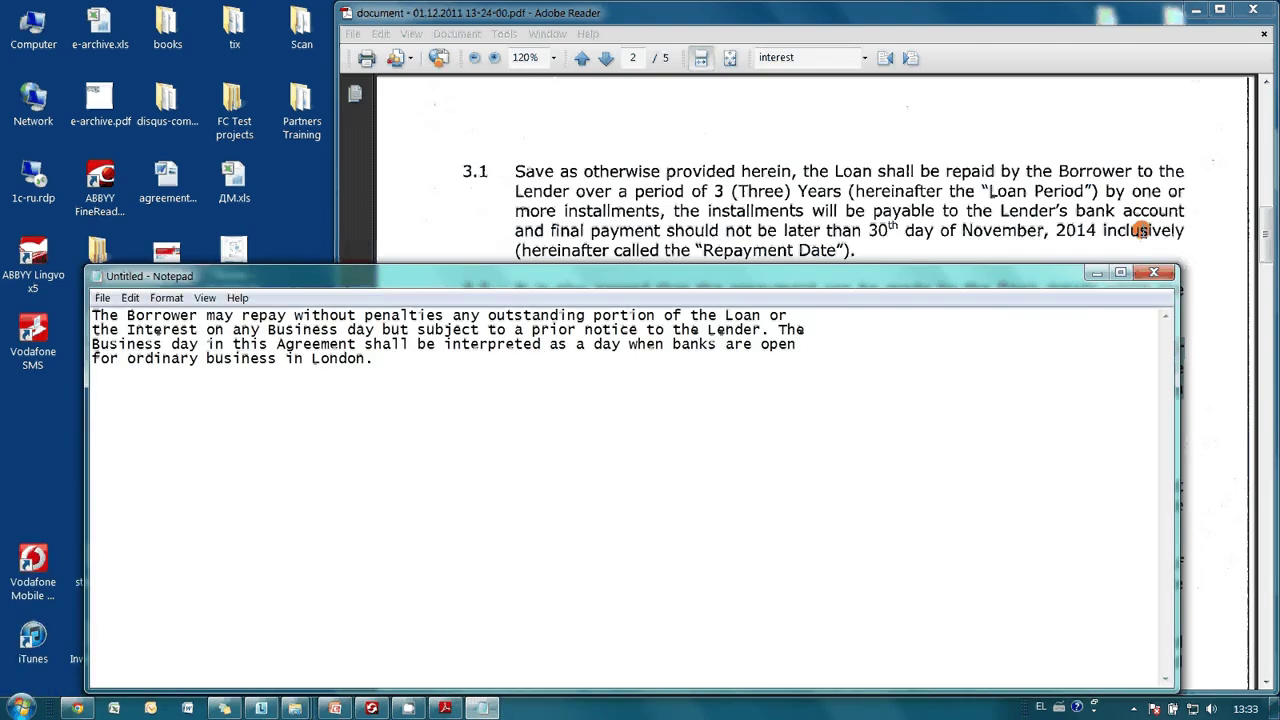
pyautogui.click(1160, 283)
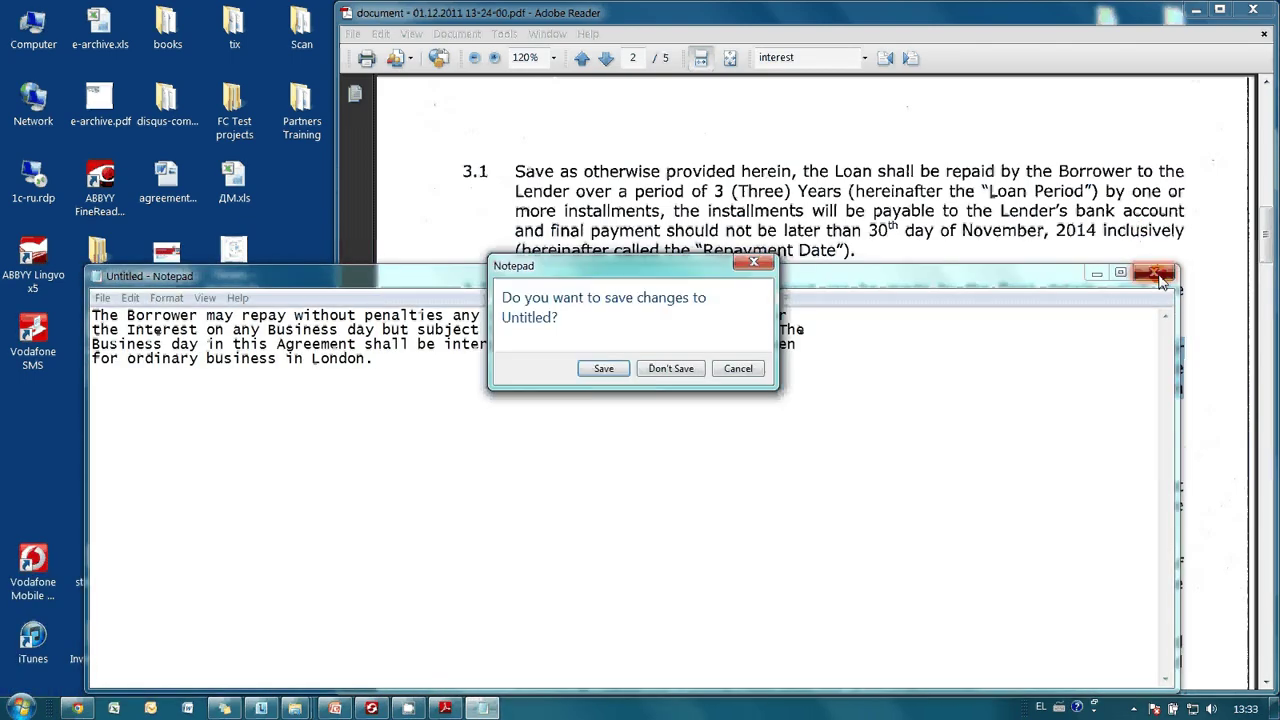
pyautogui.click(686, 368)
pyautogui.click(1234, 56)
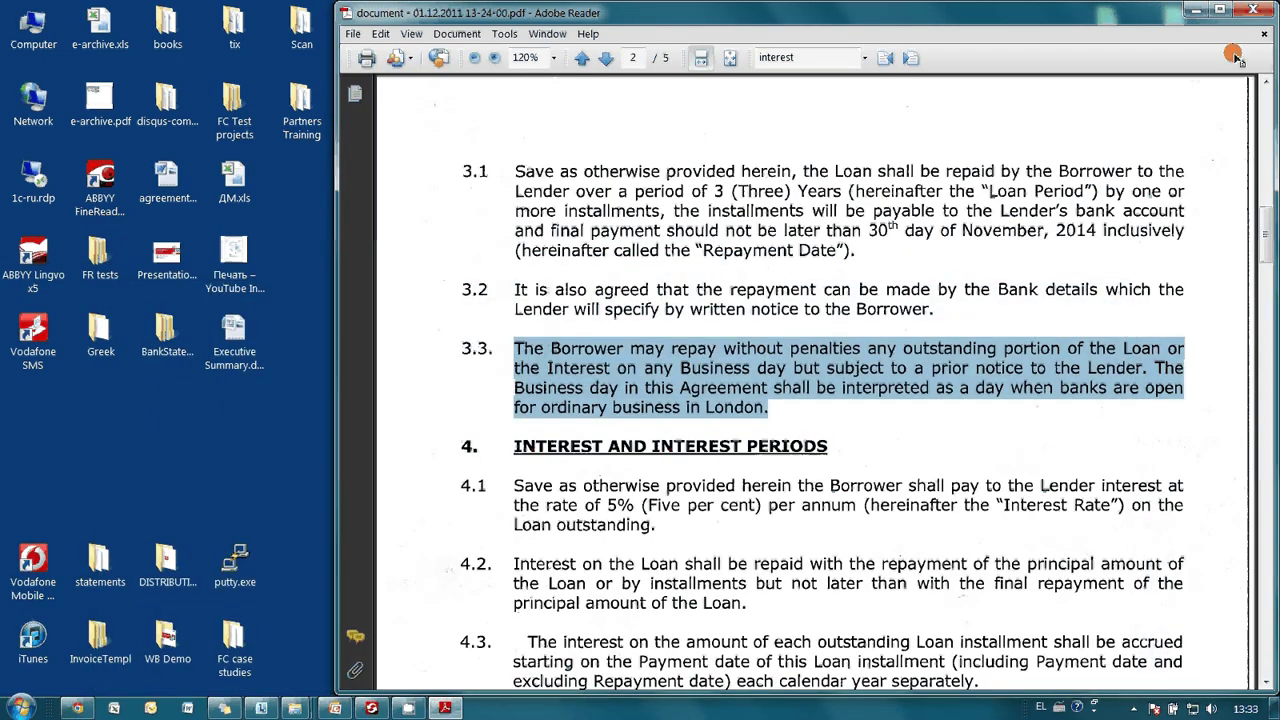
pyautogui.click(1252, 9)
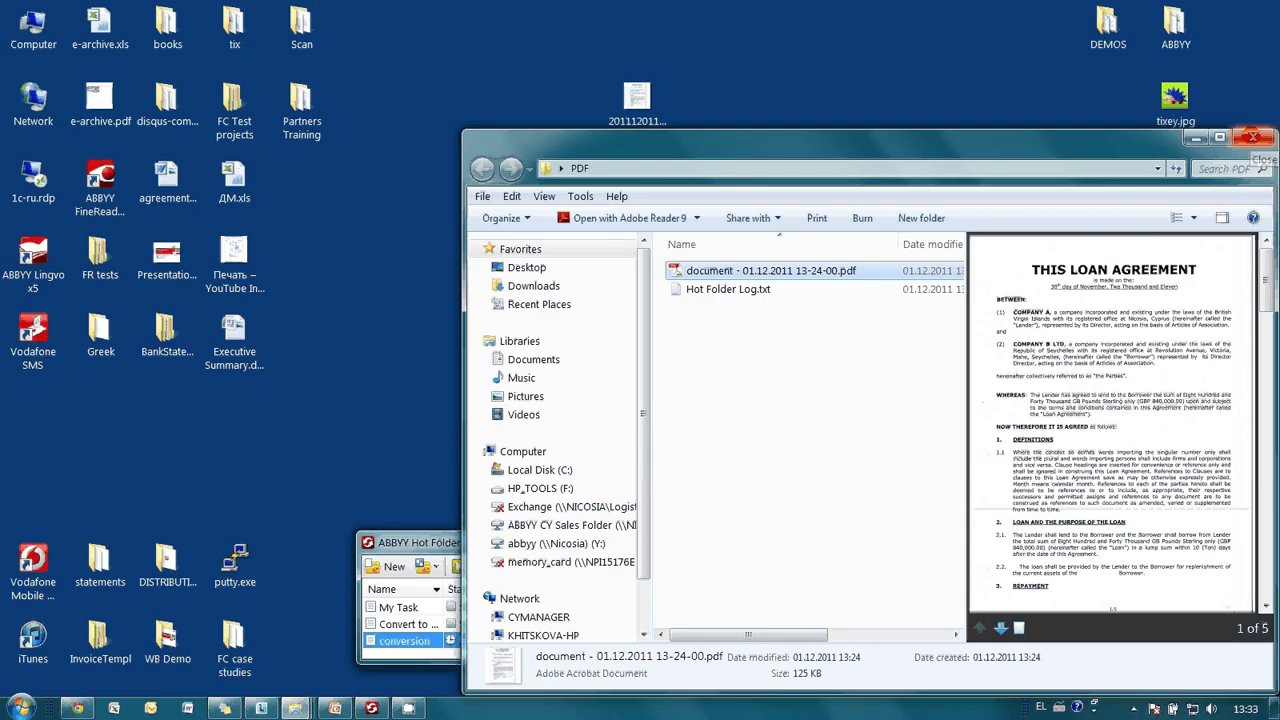
# - Open 'document - 01.12.2011 13-24-00.doc' from the WORD output folder in Word
pyautogui.click(1252, 137)
pyautogui.doubleClick(703, 330)
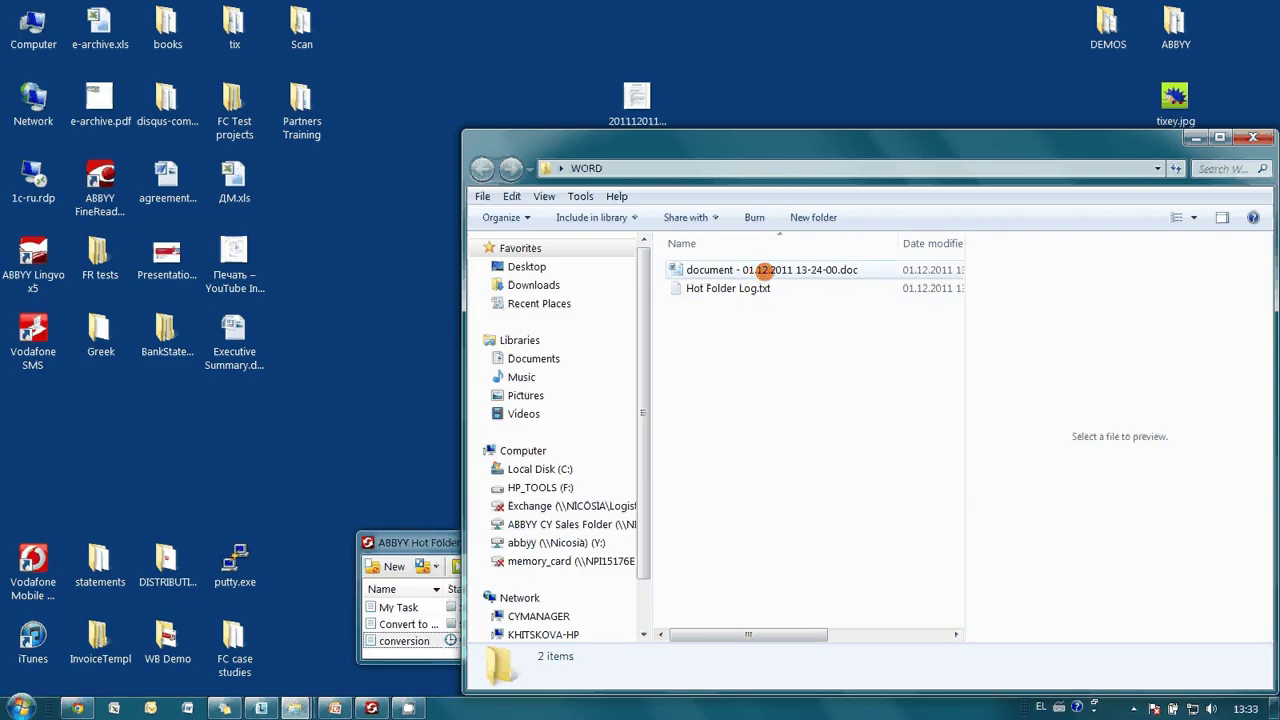
pyautogui.doubleClick(763, 270)
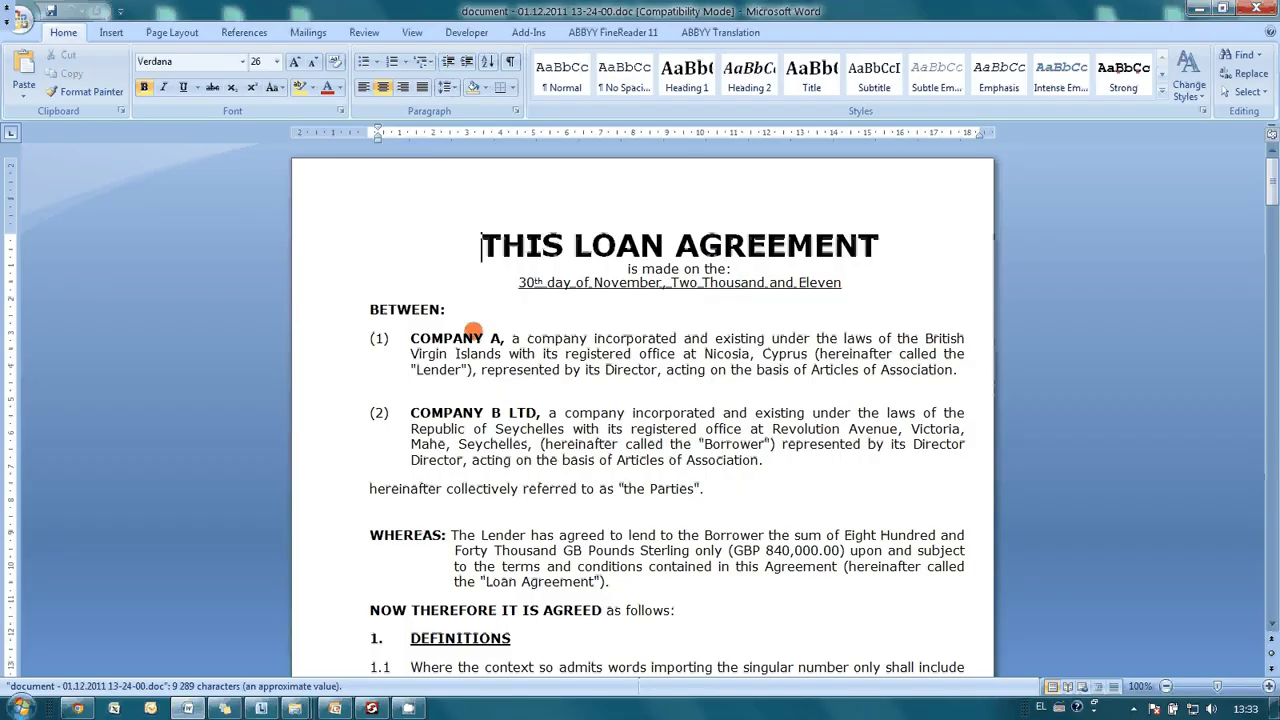